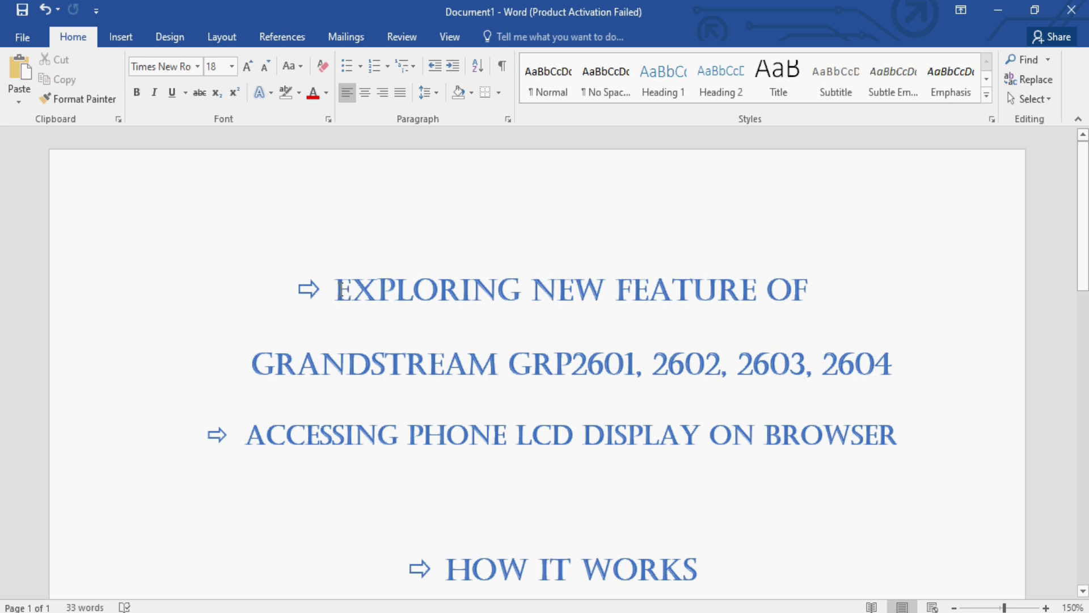
Highlight the title heading and the GRP2601, 2602, 2603 and 2604 model names
drag(339, 290, 817, 293)
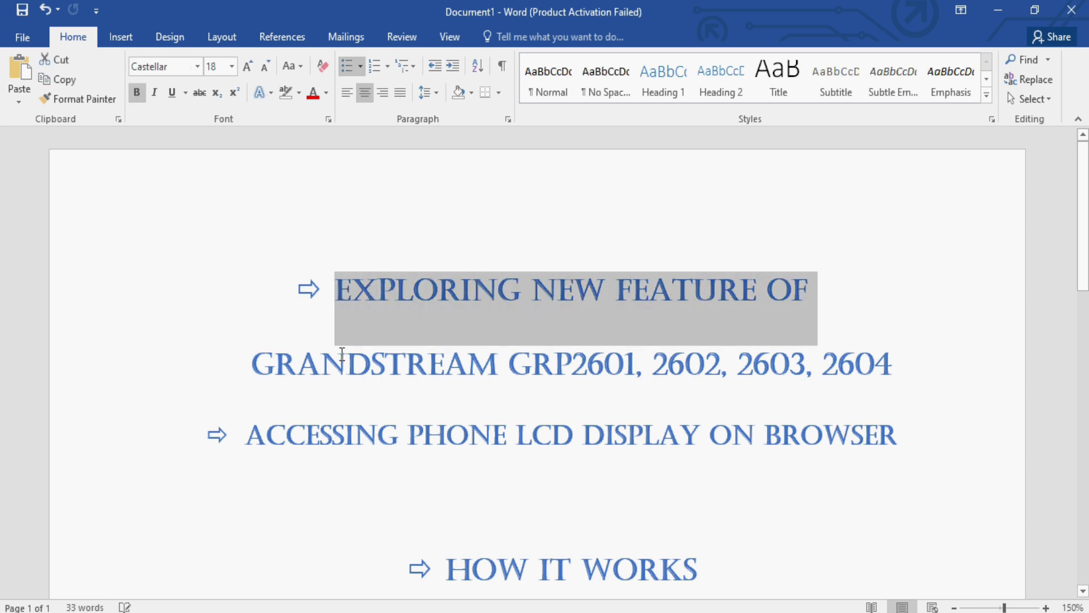
drag(251, 363, 638, 358)
double_click(690, 363)
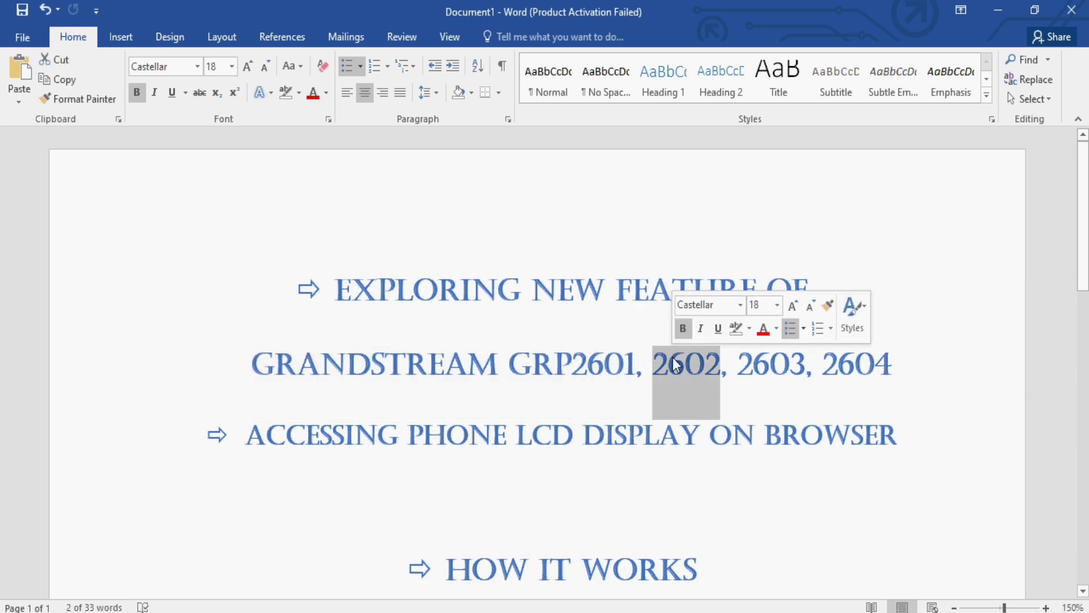
double_click(760, 366)
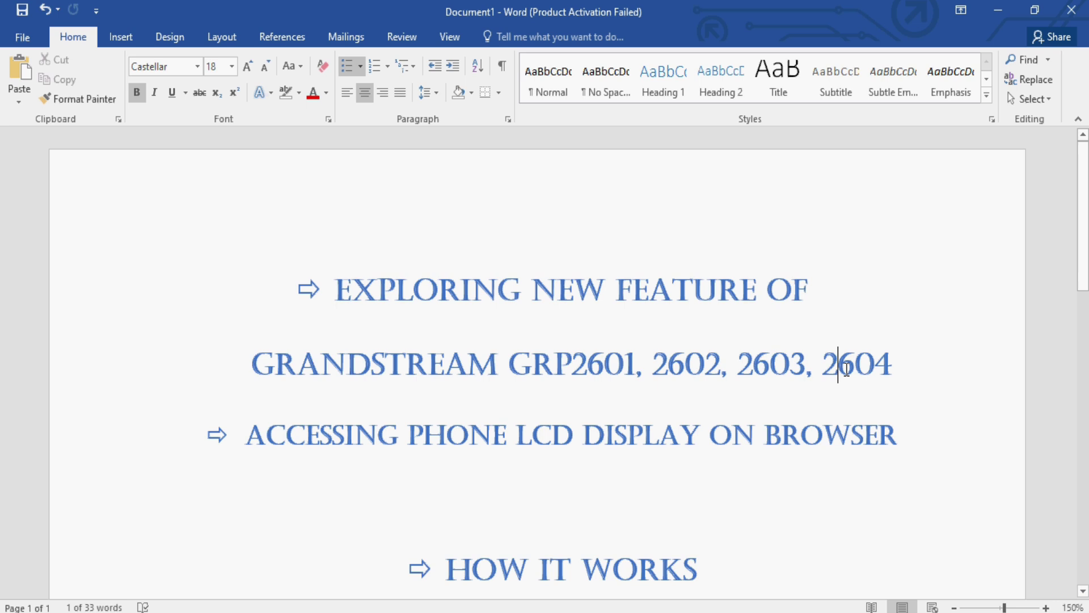
double_click(840, 366)
click(531, 369)
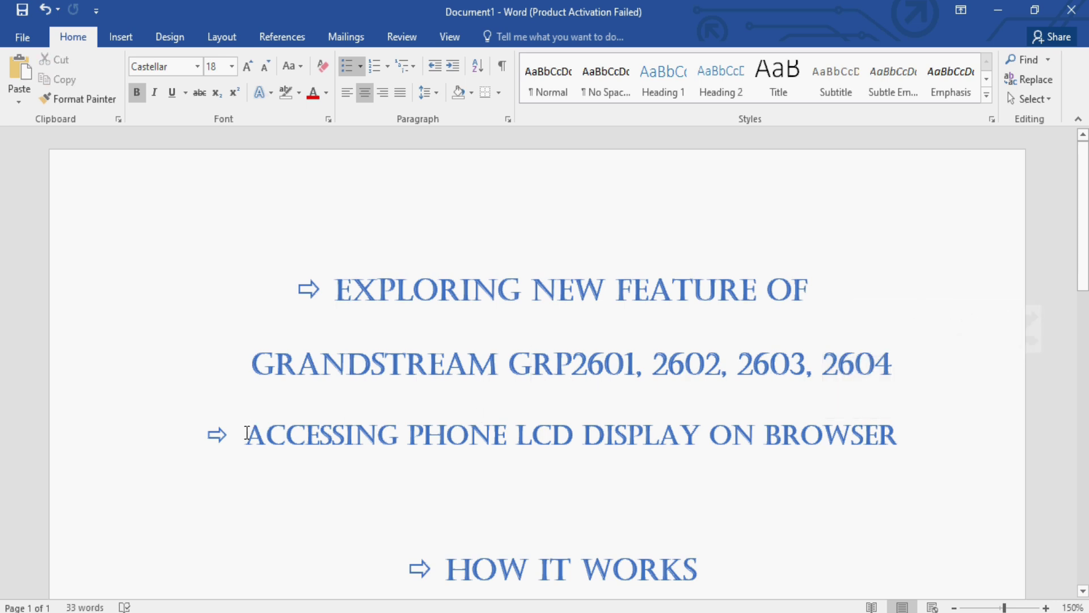
Highlight the line about accessing the phone LCD and the HOW IT WORKS heading
drag(246, 433, 817, 432)
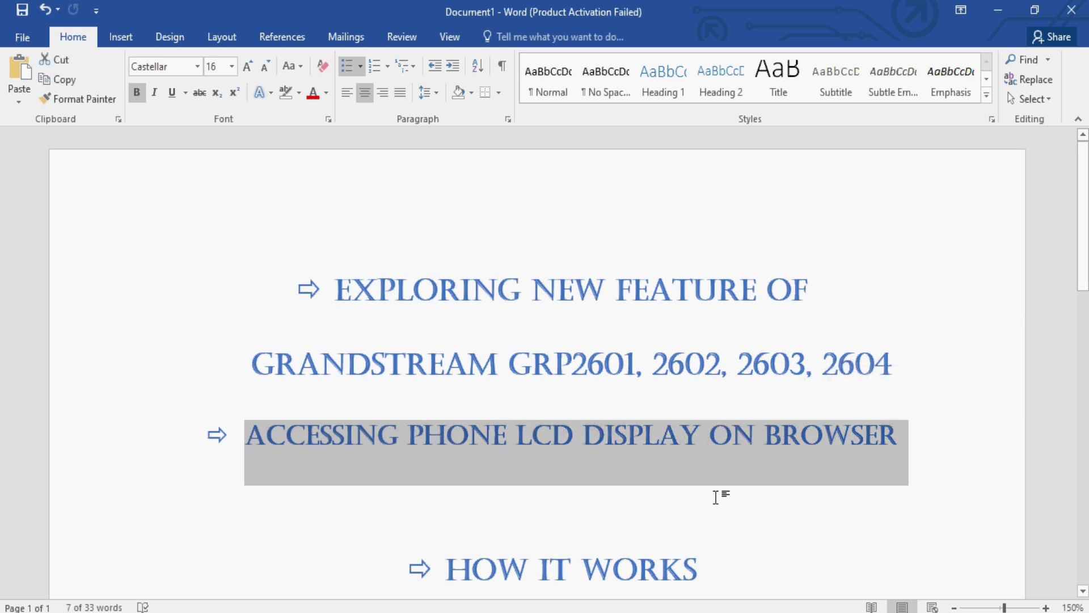
click(658, 521)
scroll(638, 496, down, 3)
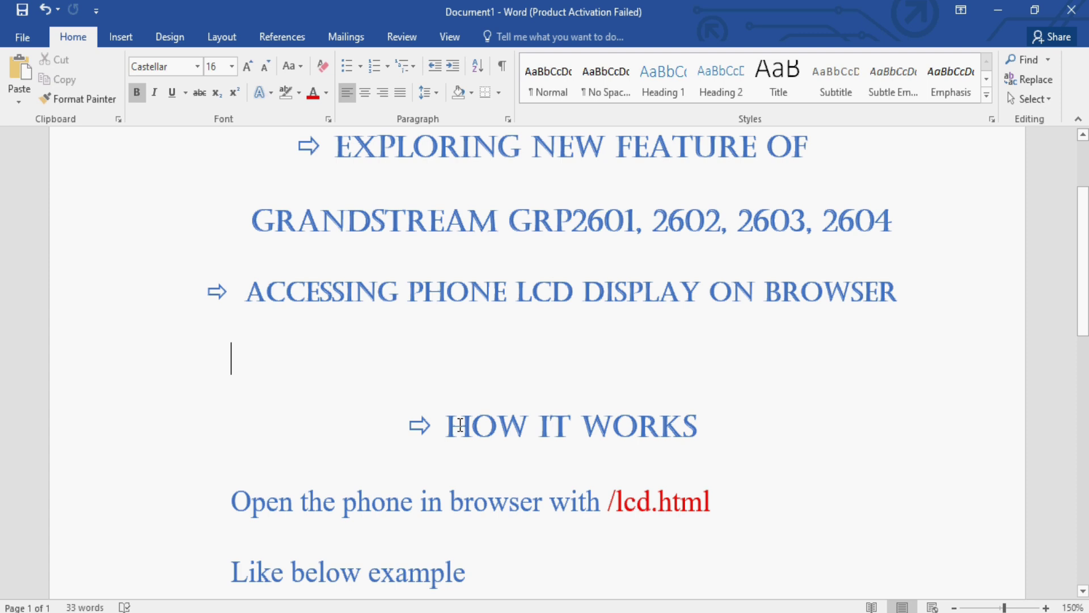
drag(449, 425, 718, 432)
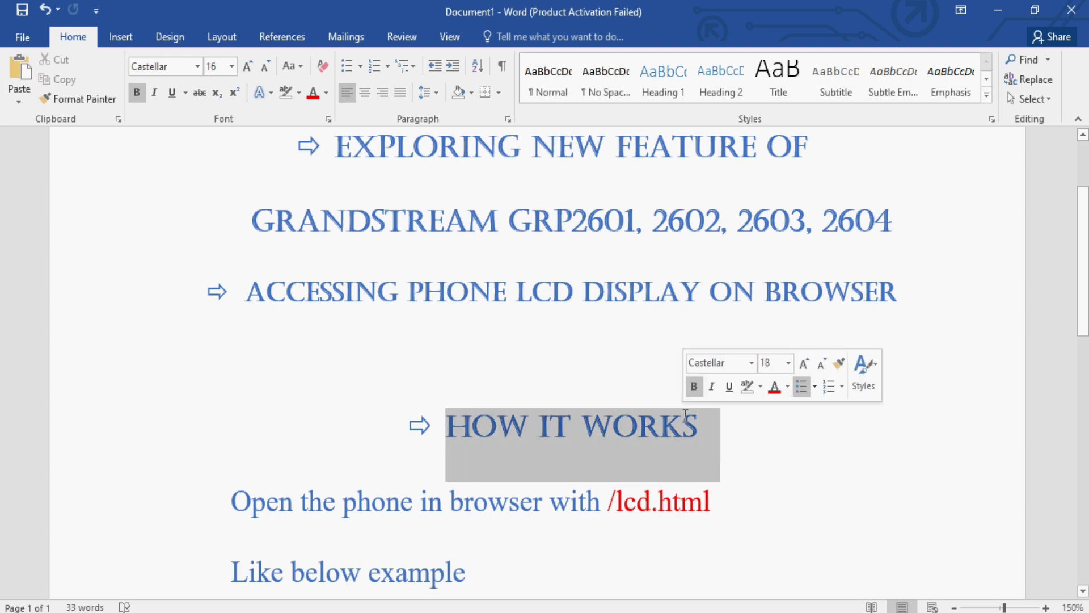
click(221, 428)
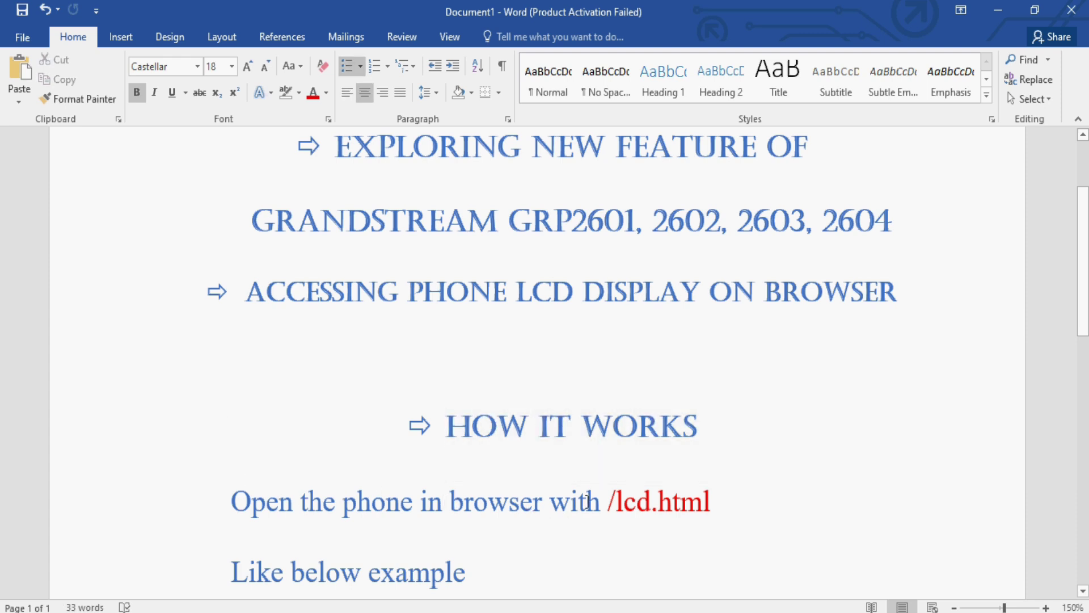
Highlight the 'Like below example' line and 192.168.3.196/lcd.html, then scroll to the phone screenshot
scroll(652, 502, down, 2)
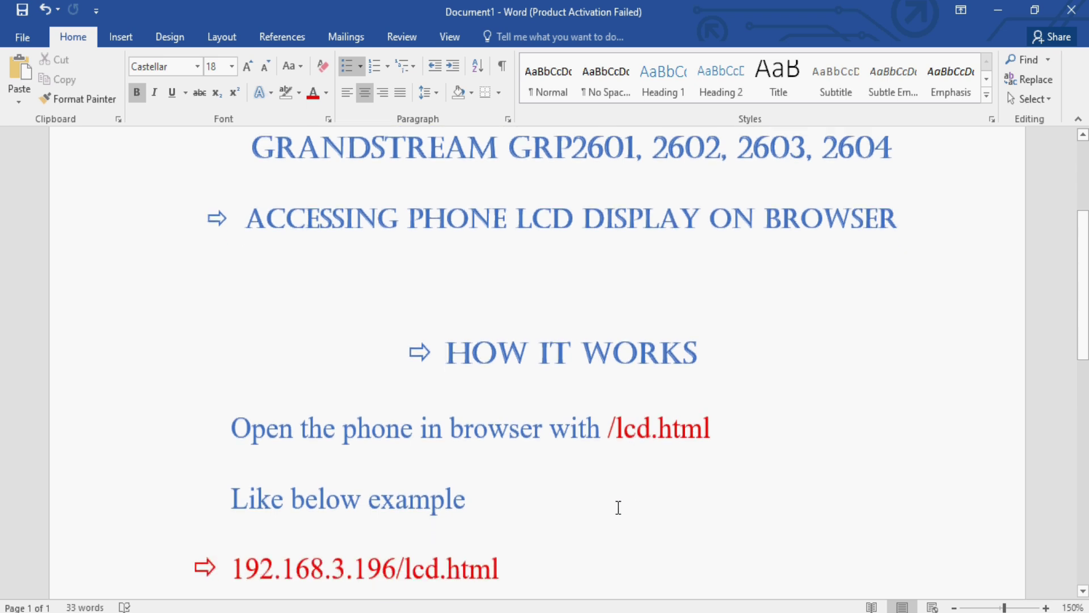
drag(238, 492, 457, 469)
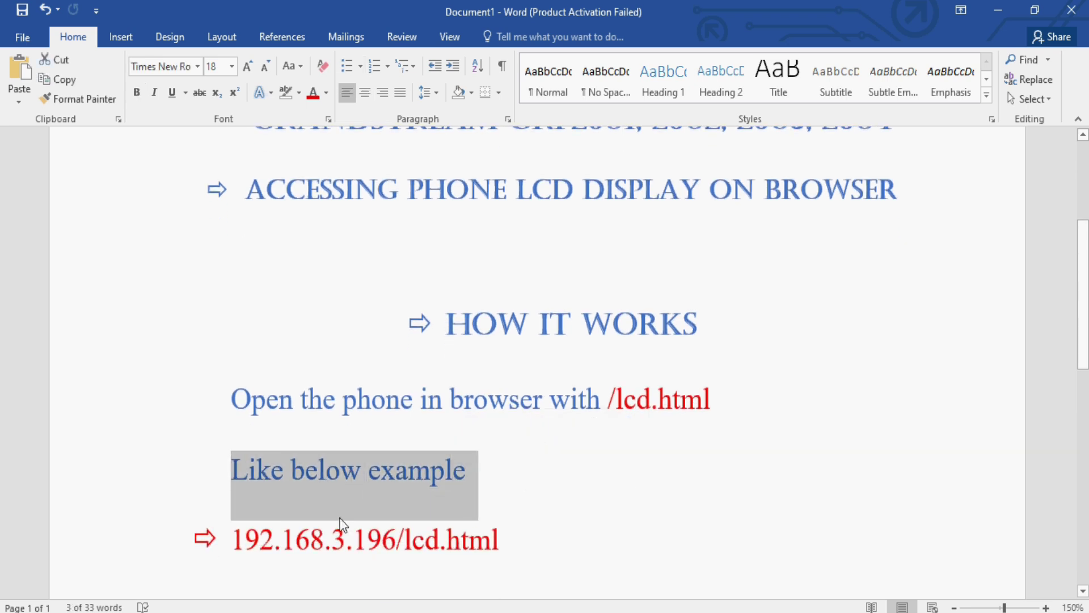
drag(252, 538, 488, 548)
click(540, 539)
scroll(533, 528, down, 3)
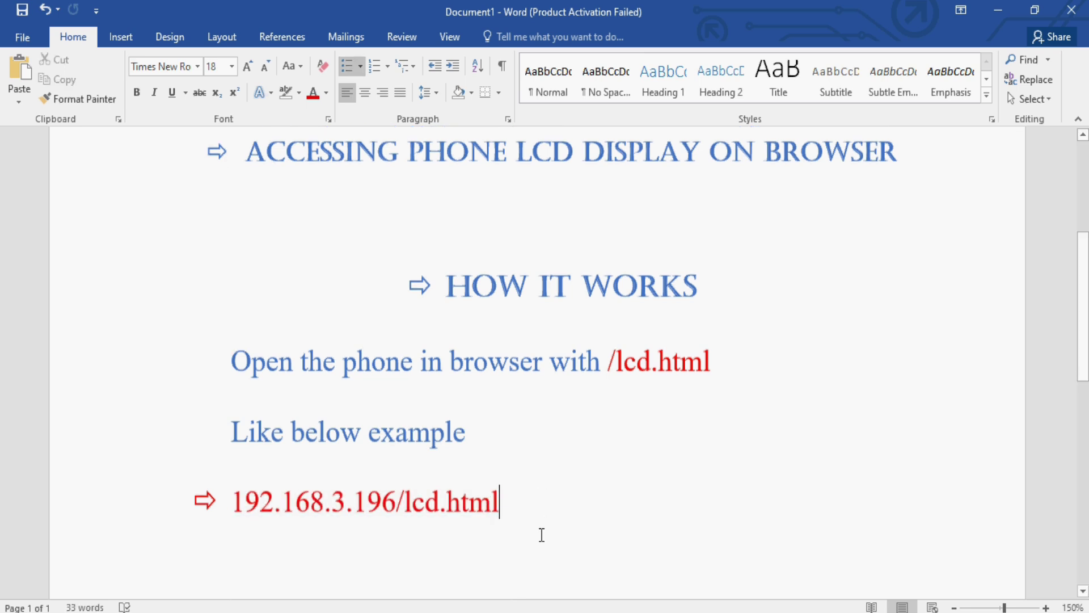
scroll(523, 522, down, 2)
scroll(443, 491, down, 2)
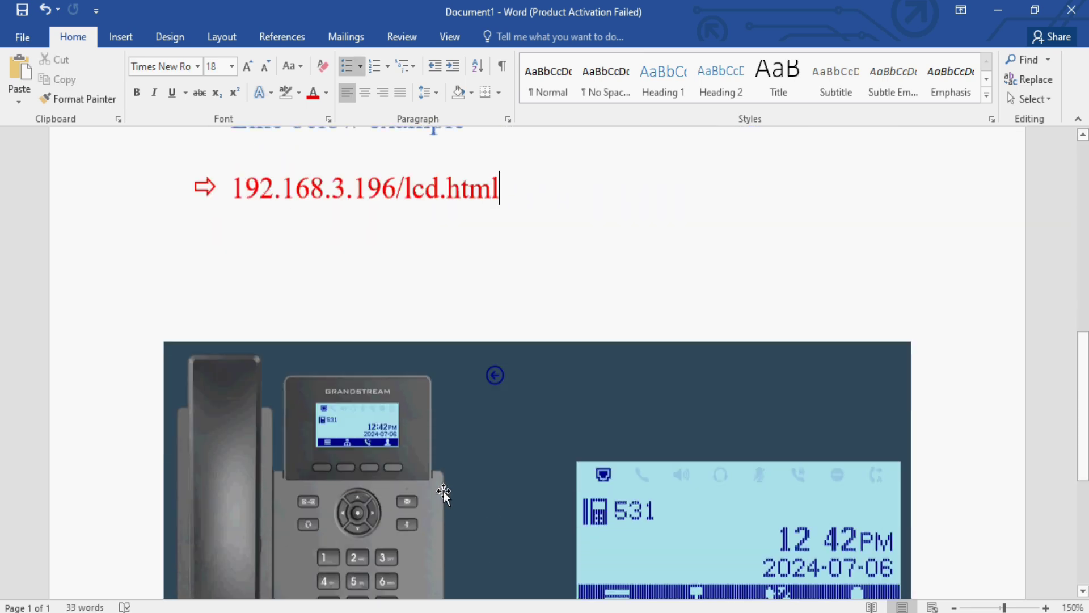
scroll(443, 491, down, 3)
scroll(443, 492, up, 2)
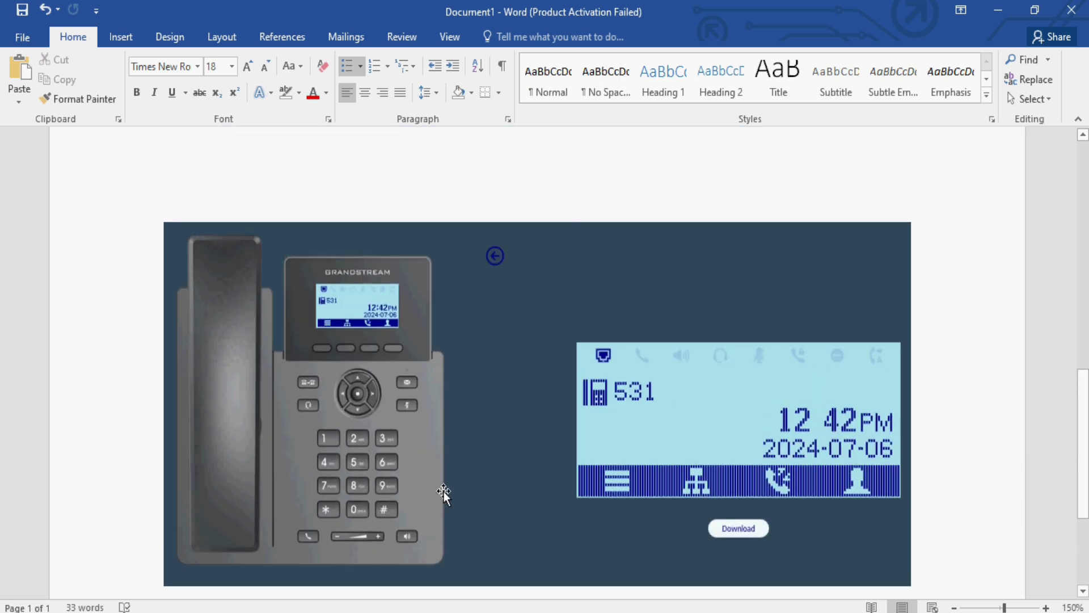
scroll(443, 491, up, 1)
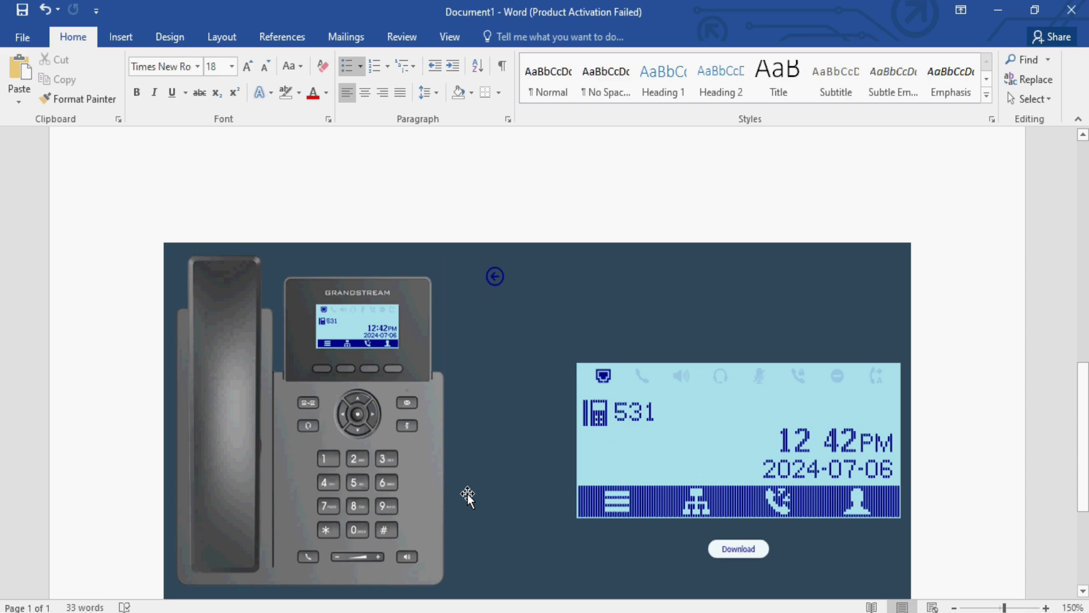
Switch to Firefox's lcd.html tab and check the 192.168.3.196/lcd.html address
key(alt+Tab)
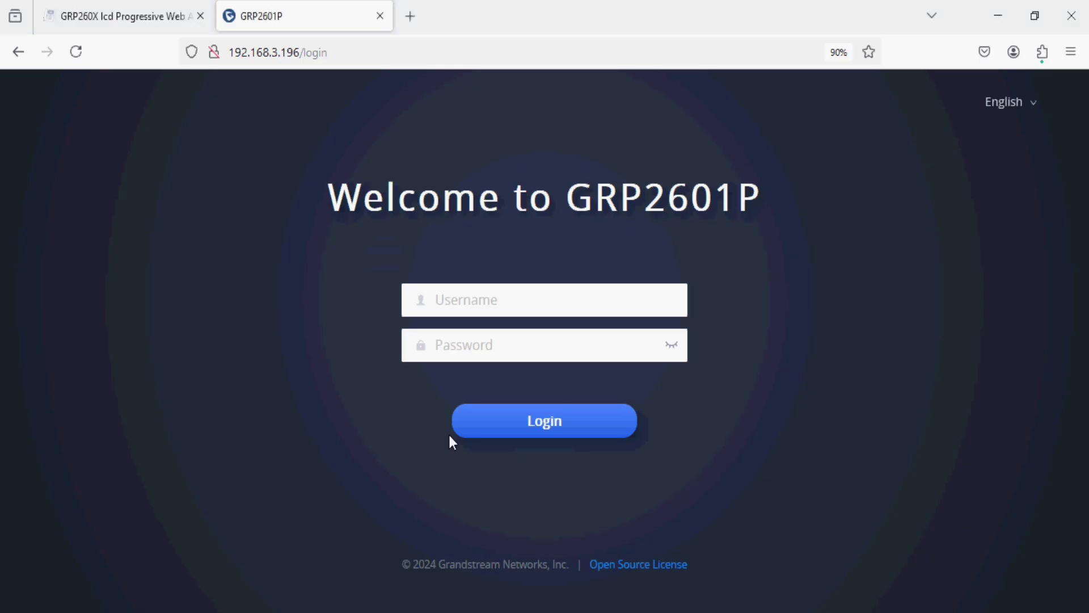
click(140, 24)
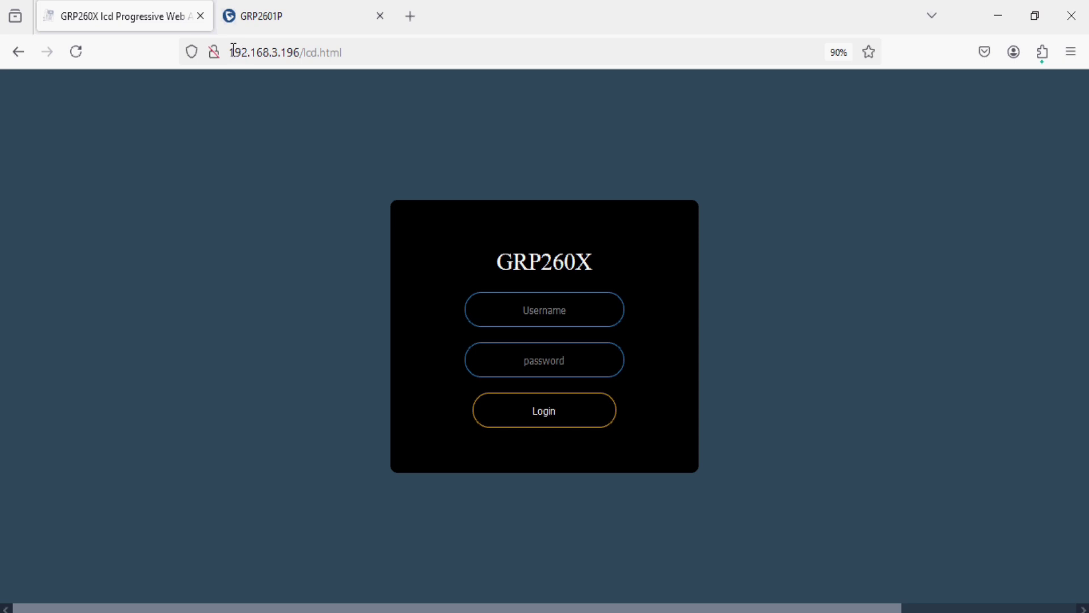
drag(229, 56, 341, 55)
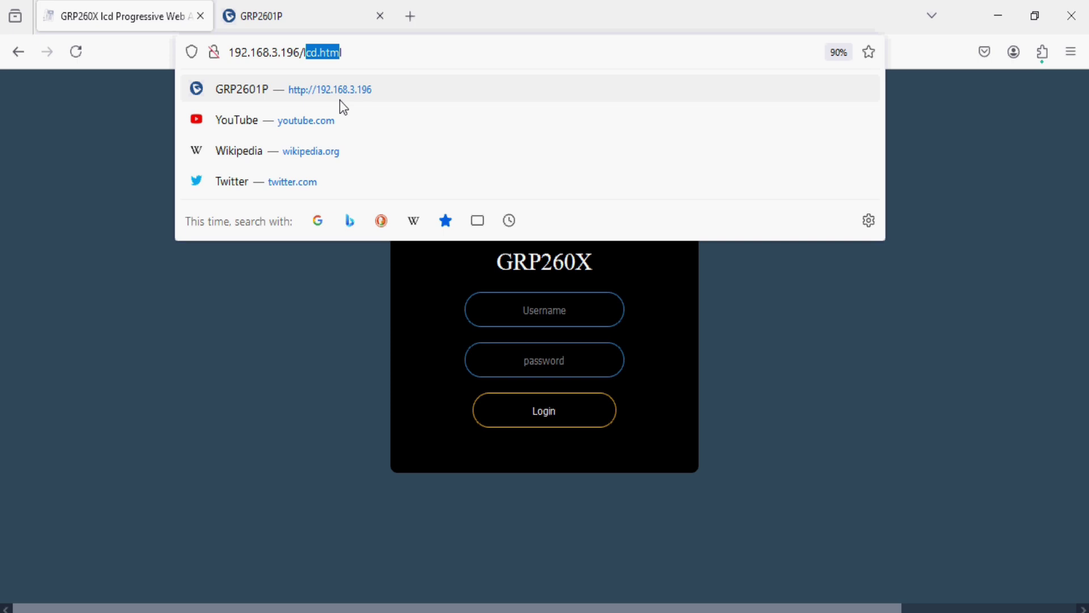
click(325, 310)
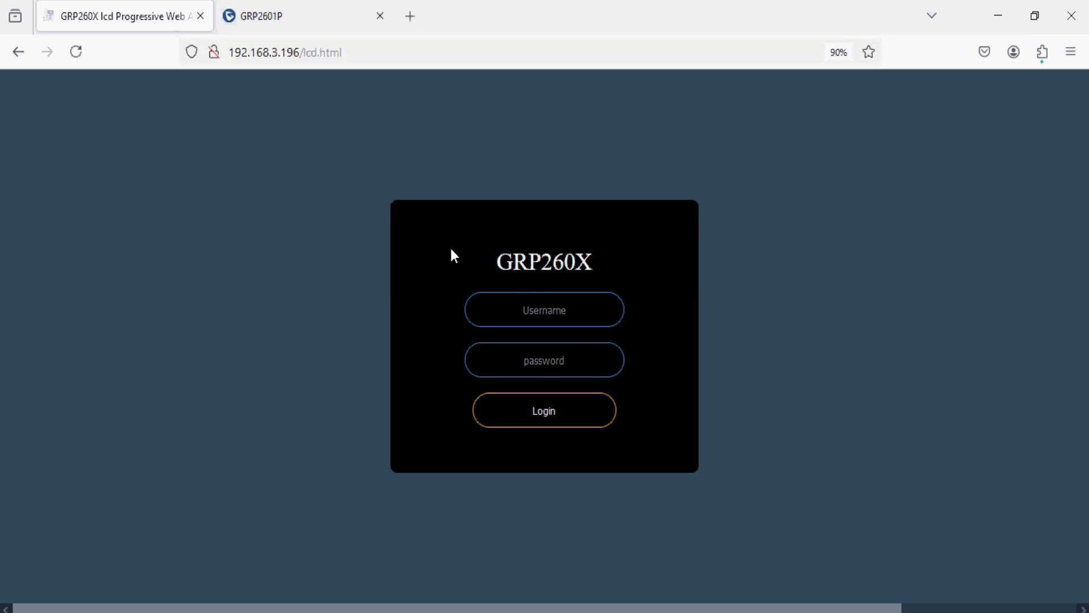
click(369, 58)
key(Escape)
text(admin)
Enter the login username and password and sign in
key(Tab)
text(a)
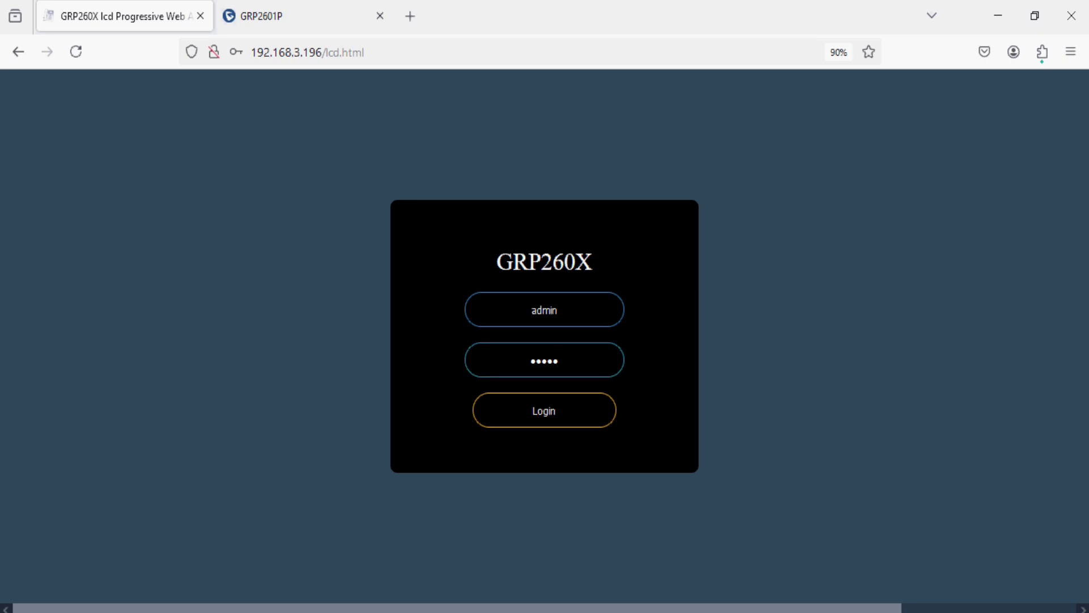
key(Return)
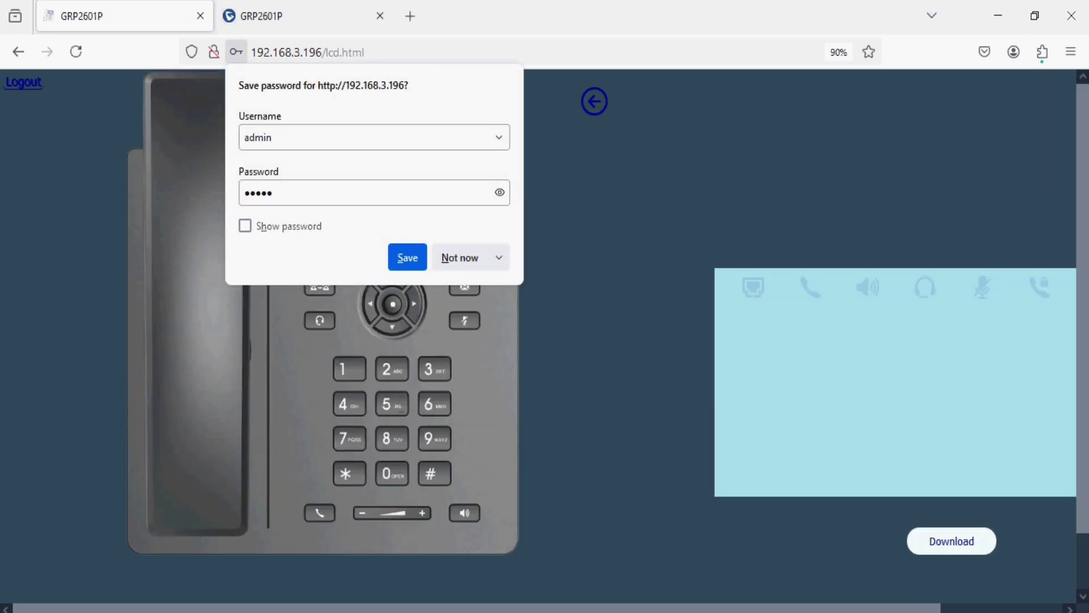
Decline saving the password and return the virtual phone to its idle screen
click(459, 261)
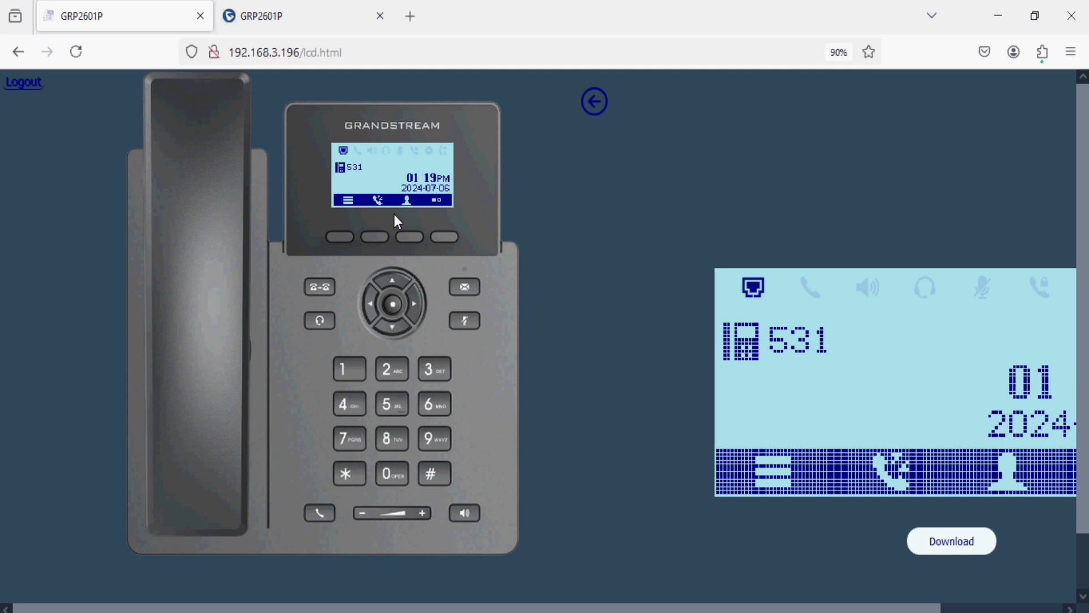
click(342, 238)
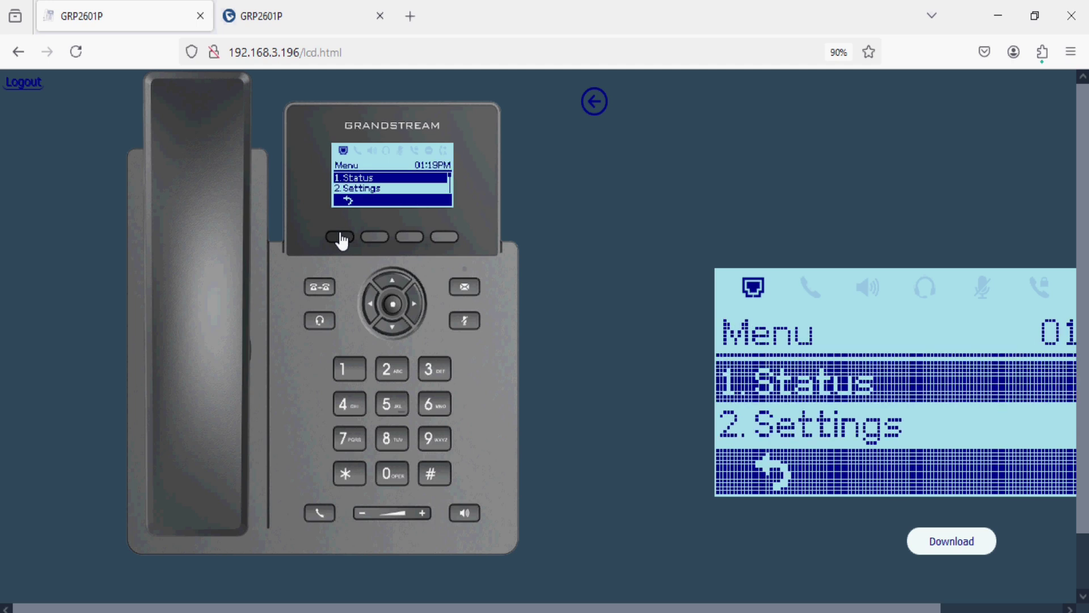
click(342, 241)
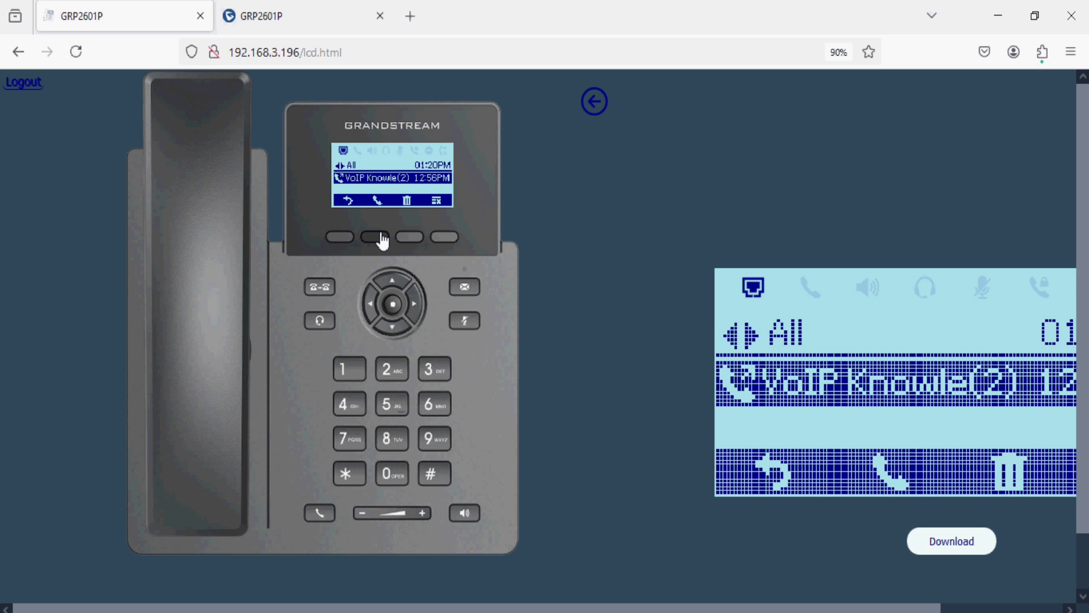
click(343, 239)
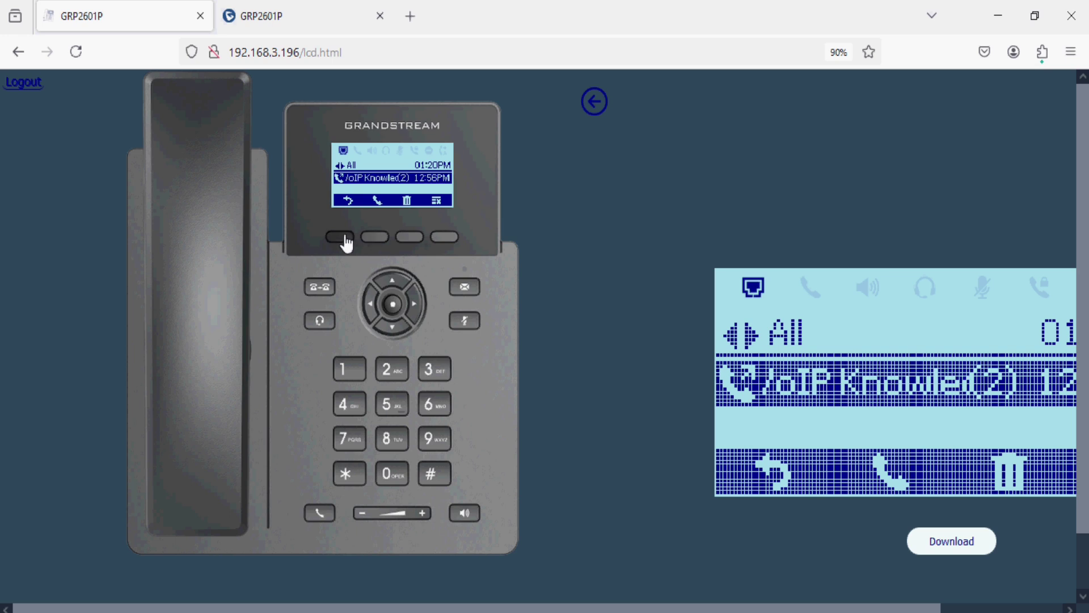
From the local phonebook, call VoIP Knowledge at 542 and cancel the call
click(417, 239)
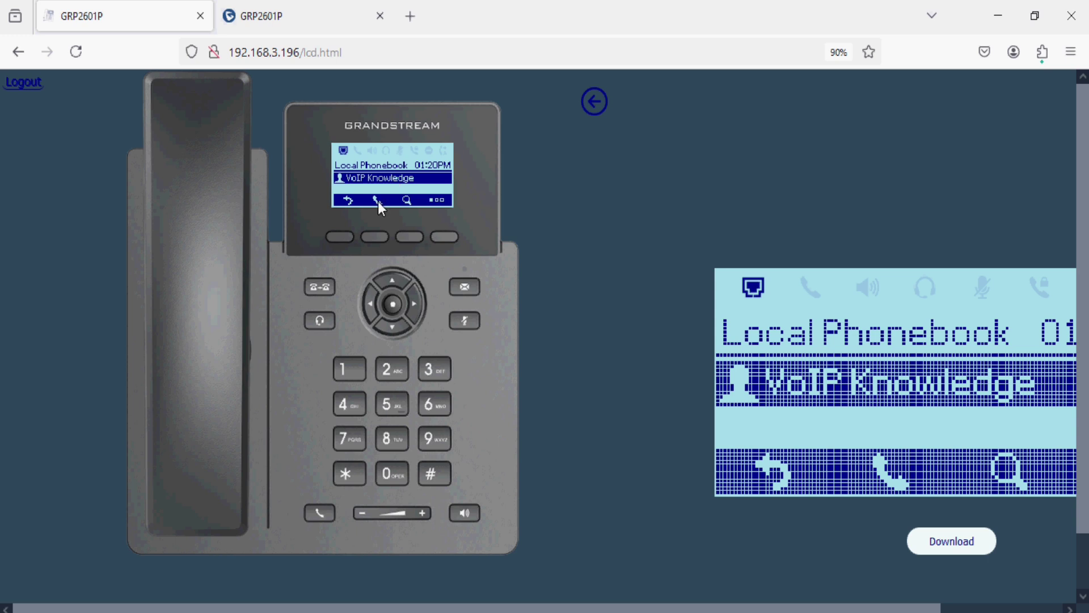
click(374, 237)
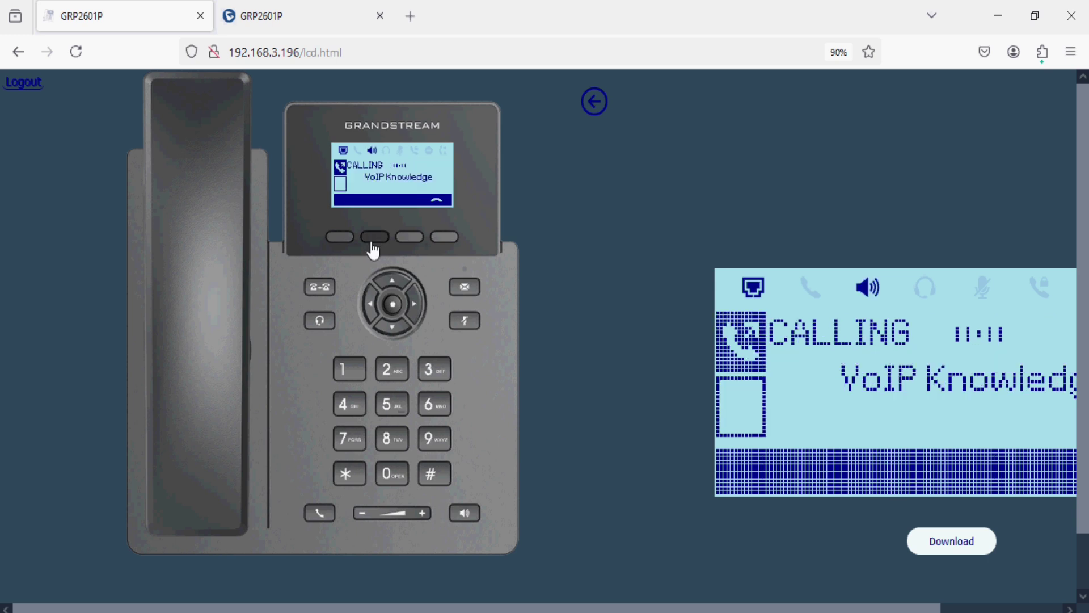
click(446, 239)
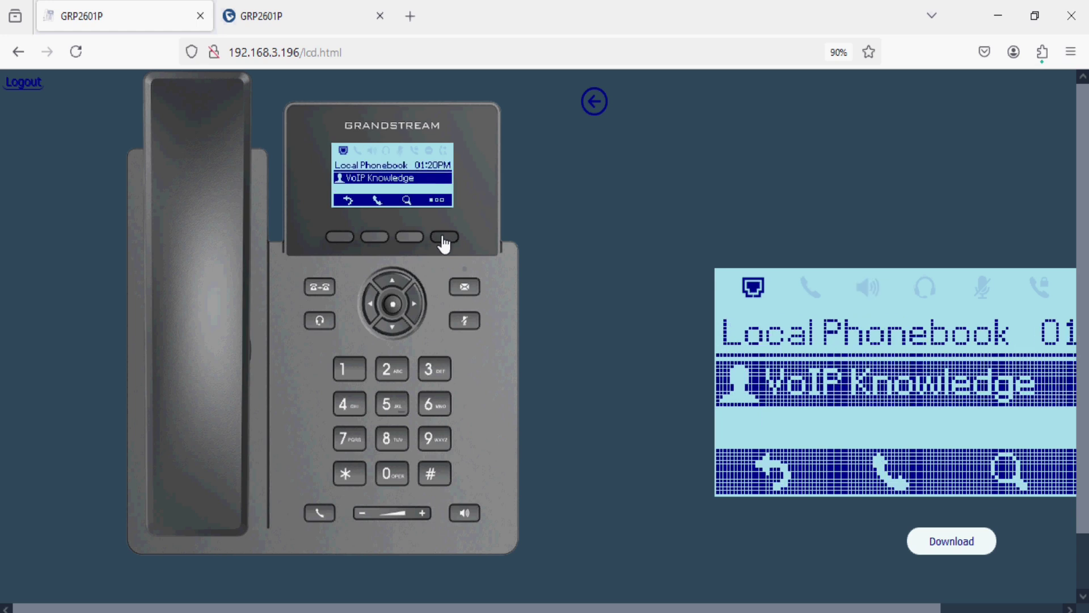
Exit the phonebook, then turn Do Not Disturb on and back off from the More functions
click(343, 238)
click(451, 241)
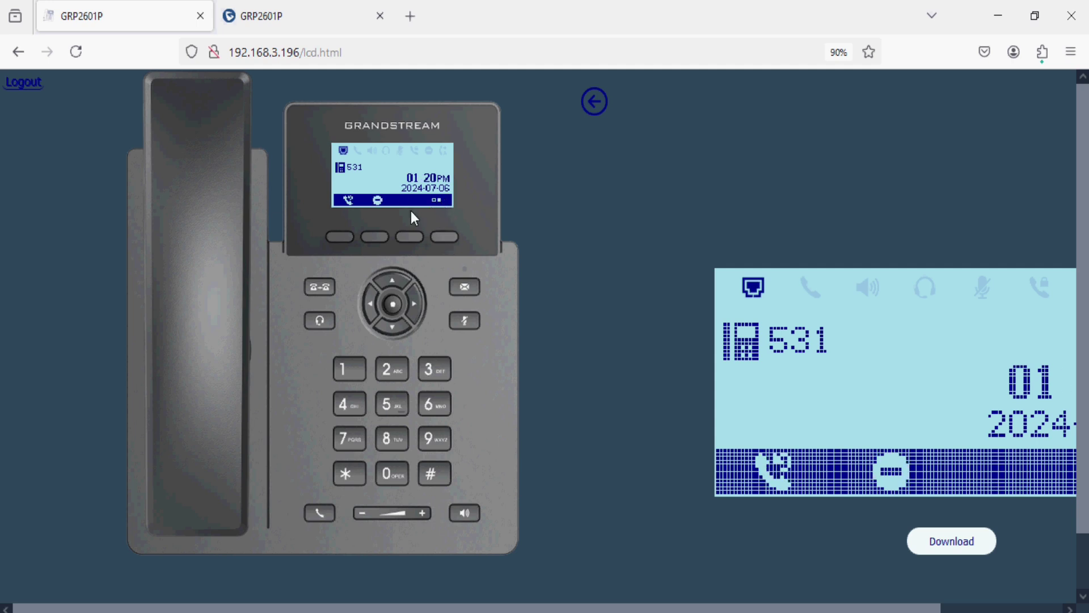
click(375, 238)
click(375, 237)
scroll(373, 268, down, 1)
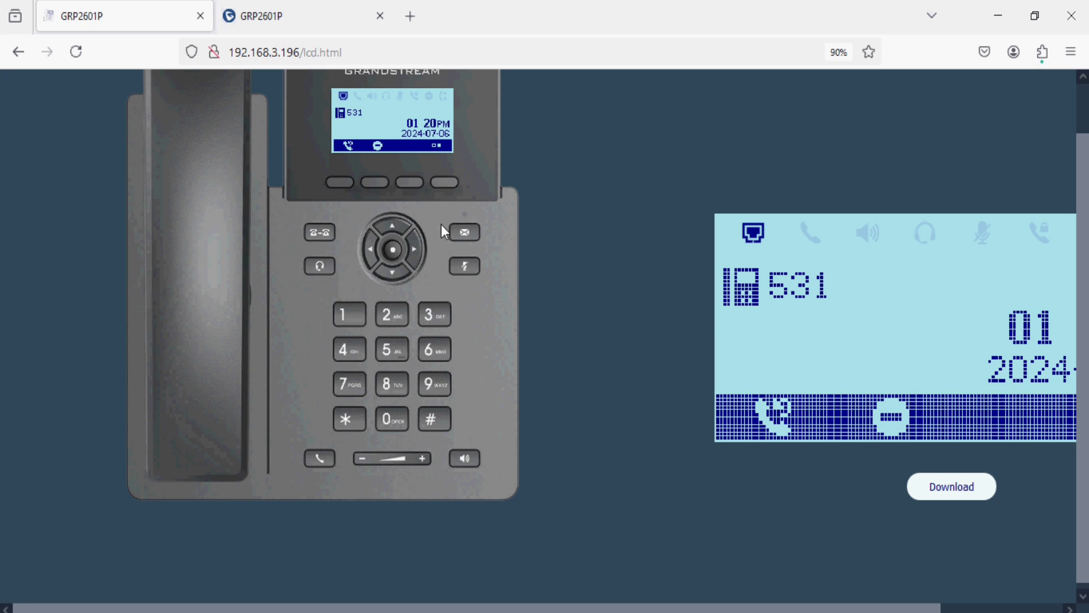
Dial 542 on the keypad, place and end the call, then answer the incoming call from 542
click(474, 280)
click(392, 349)
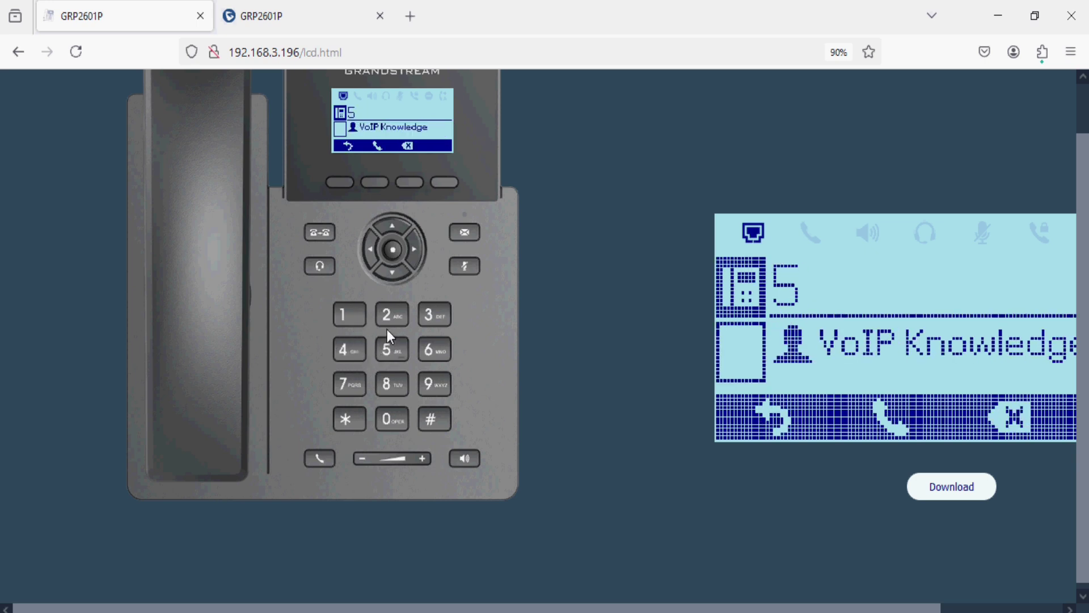
click(392, 316)
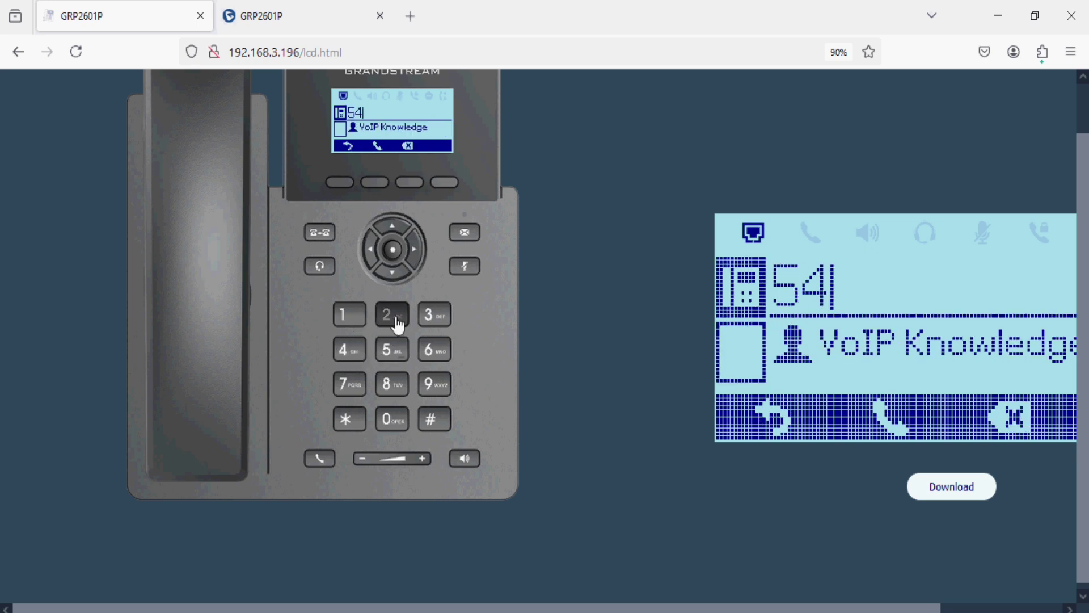
click(377, 190)
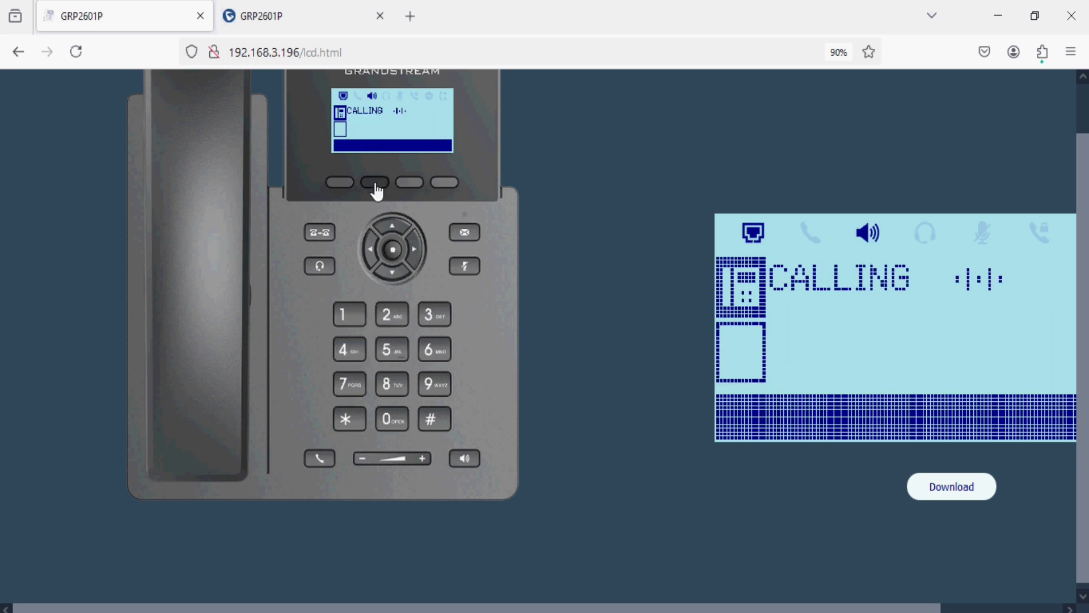
click(439, 184)
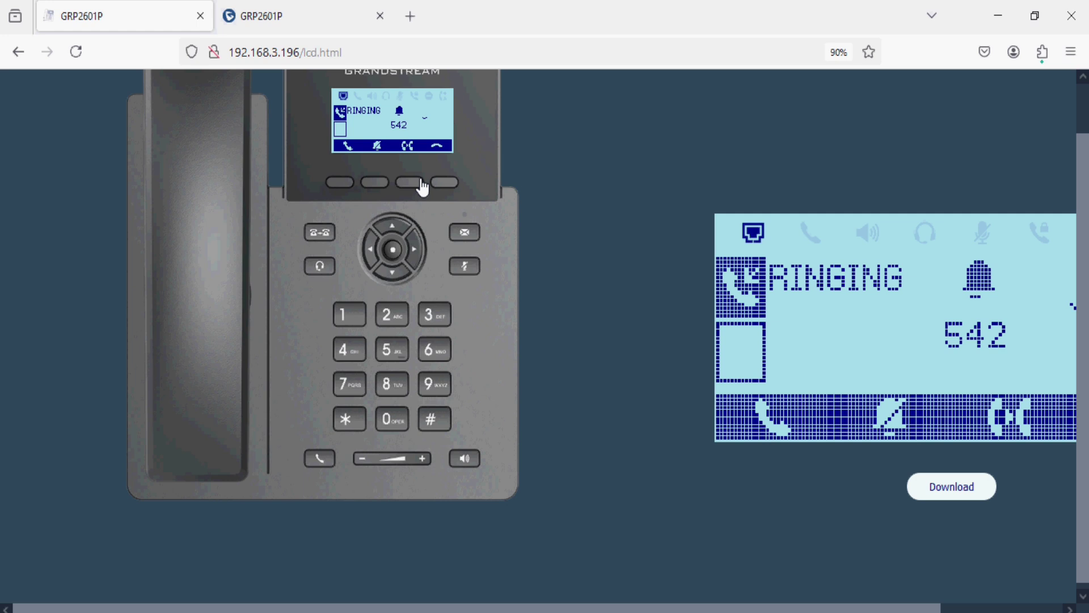
click(341, 182)
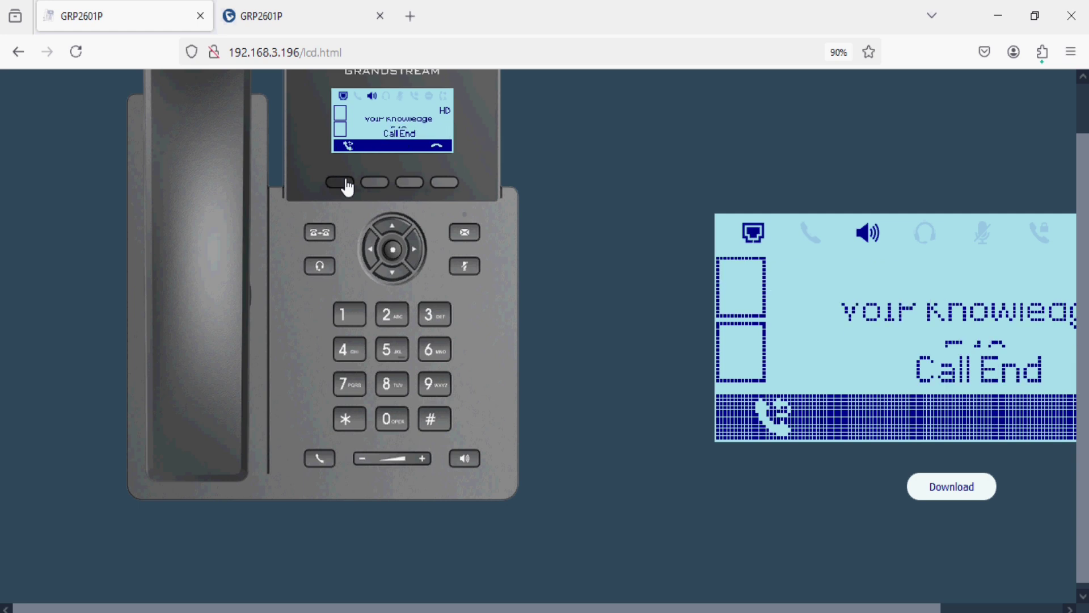
End the call and raise the ringer volume two steps
click(447, 183)
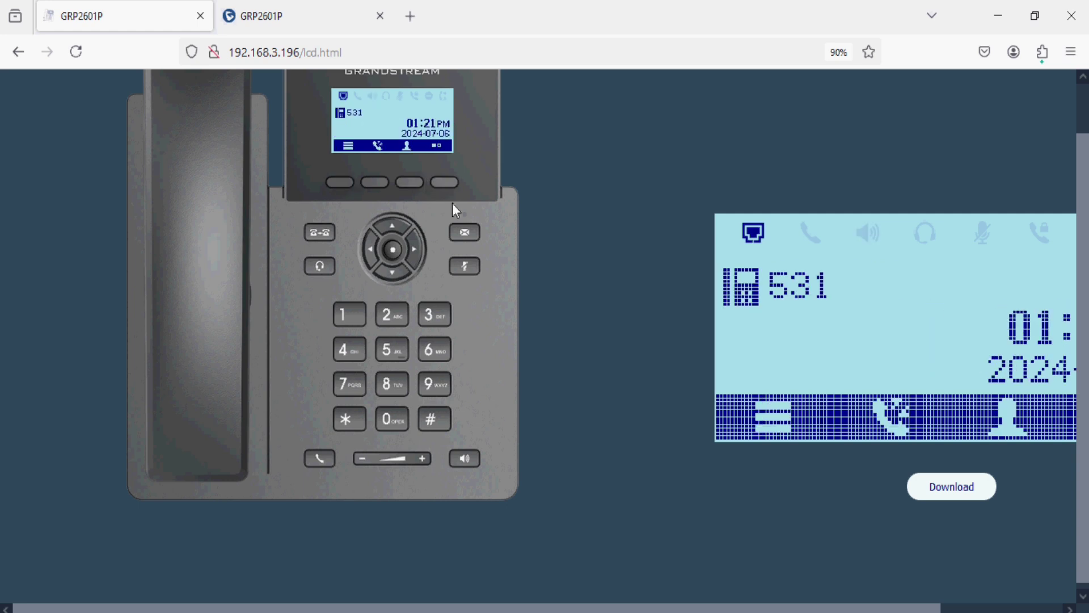
click(368, 466)
click(420, 461)
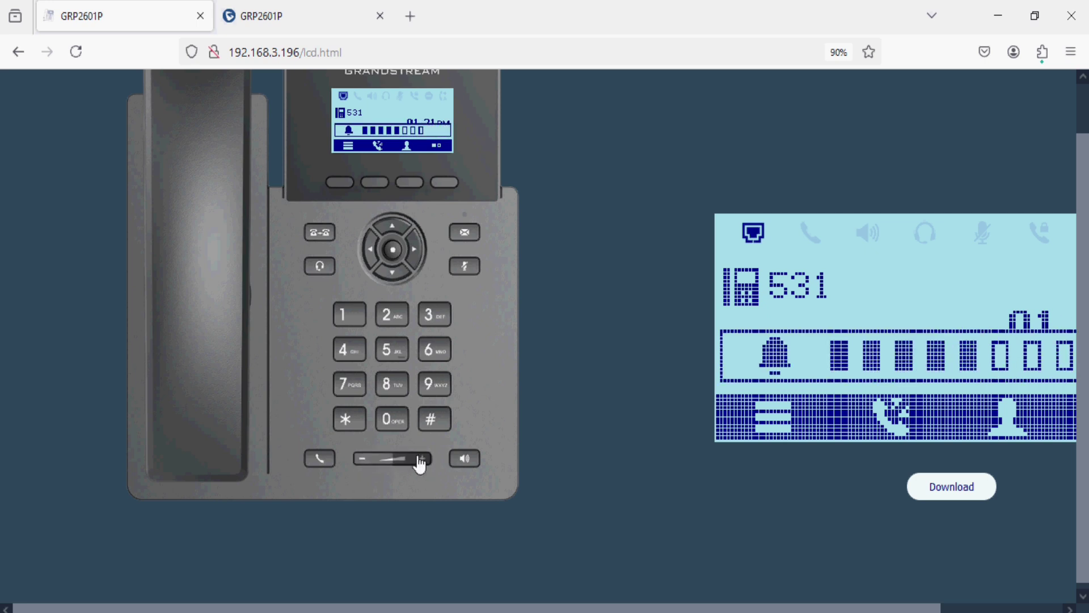
click(420, 461)
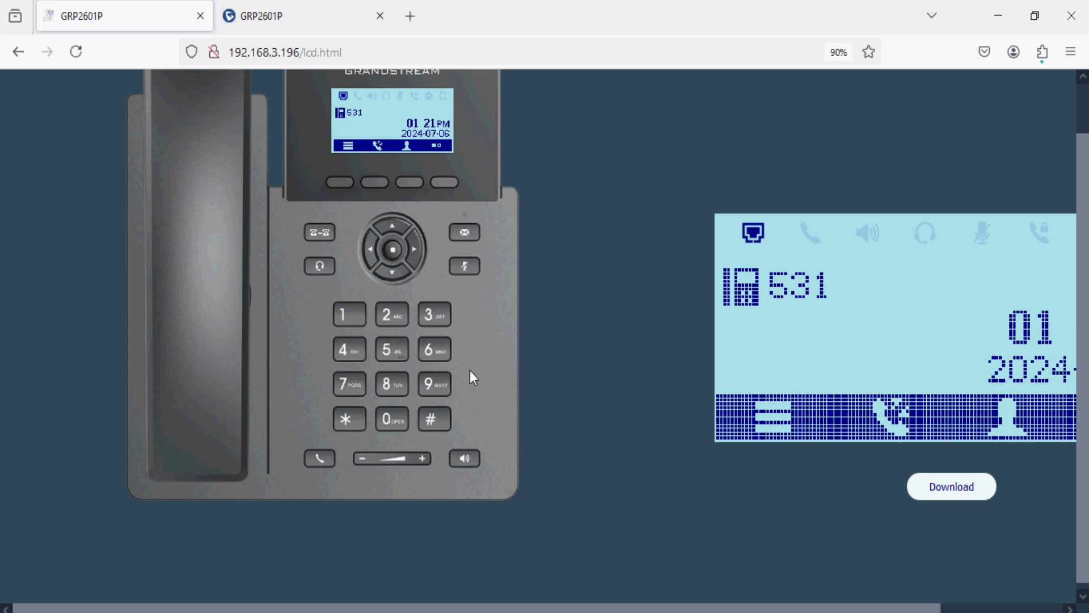
Scroll up and select the lcd.html path in the address bar
scroll(470, 370, up, 2)
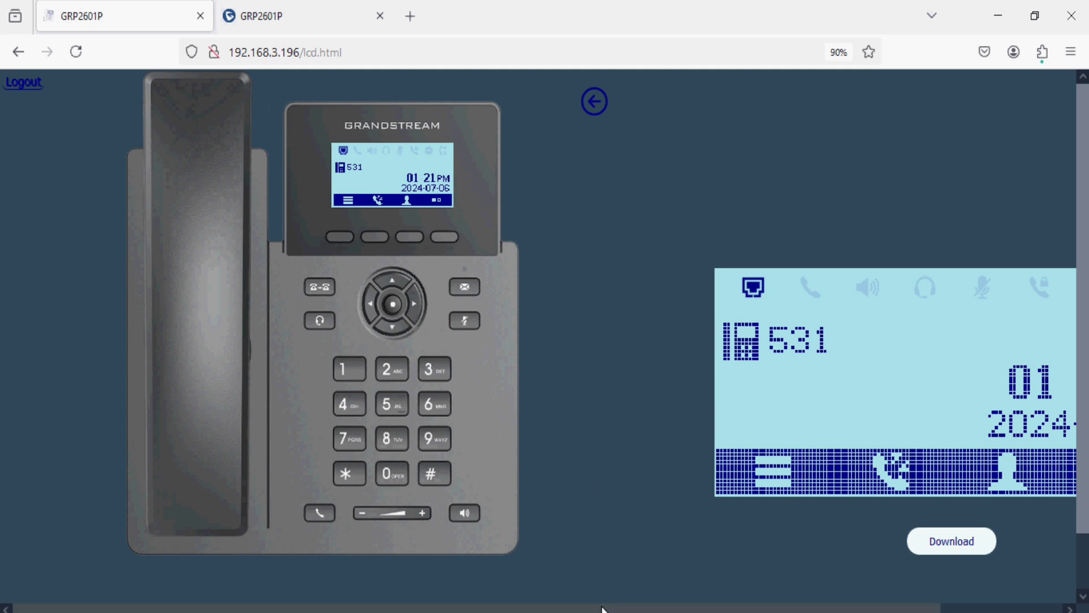
drag(603, 609, 806, 610)
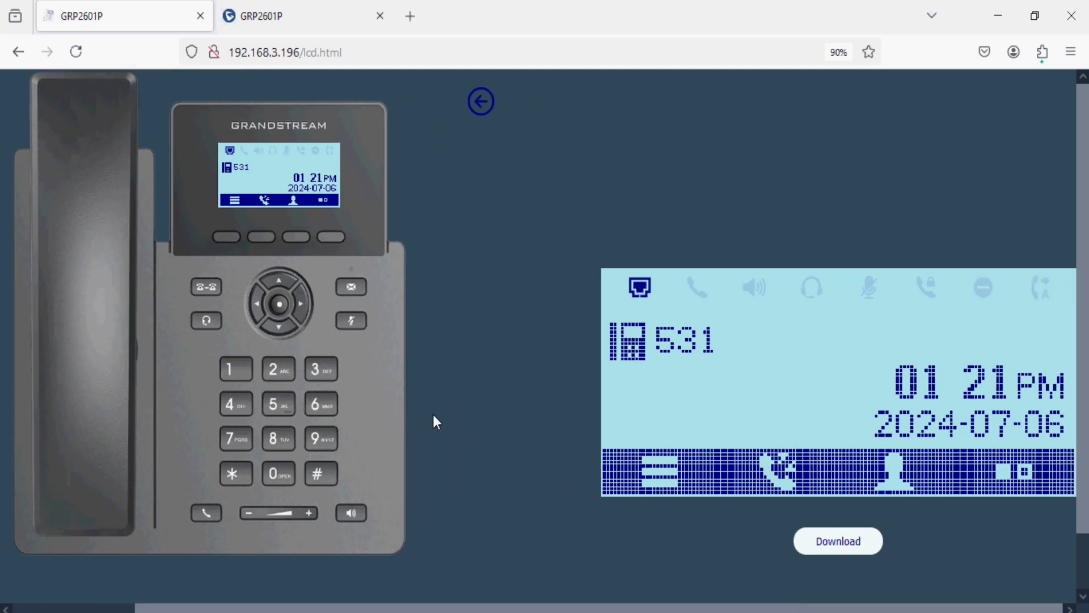
drag(491, 608, 290, 590)
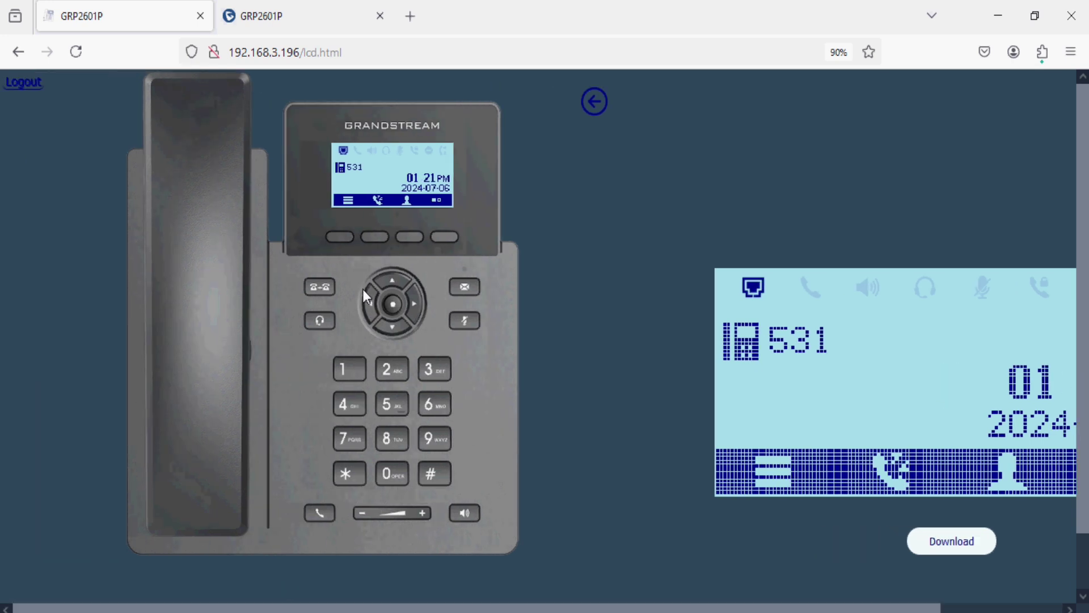
drag(304, 52, 352, 52)
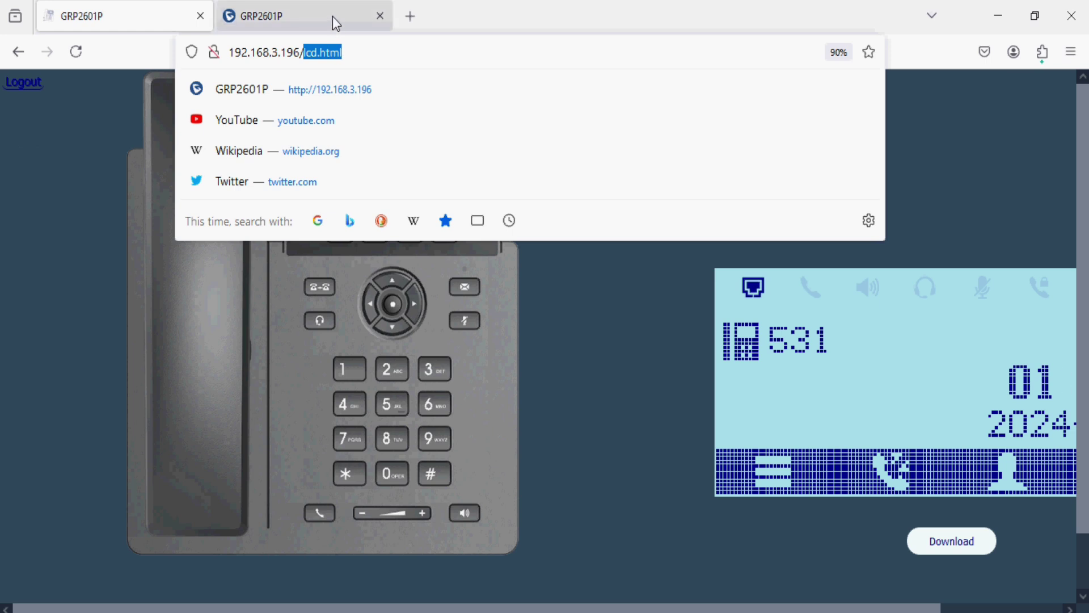
Remove lcd.html from the address and log in to the phone's admin pages with the admin credentials
key(BackSpace)
key(Return)
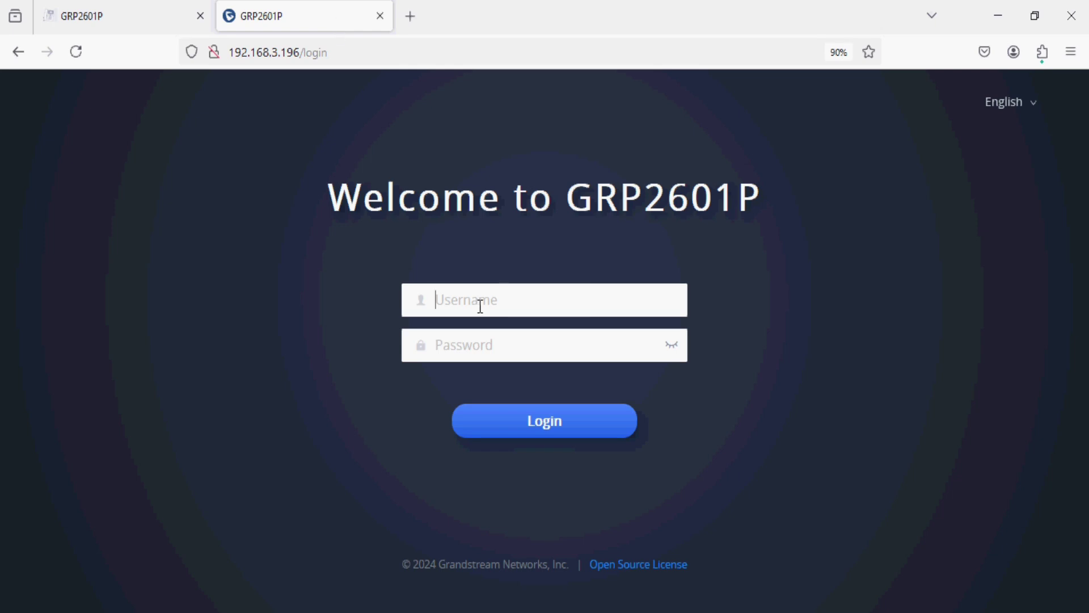
click(481, 307)
text(admin)
key(Tab)
text(a)
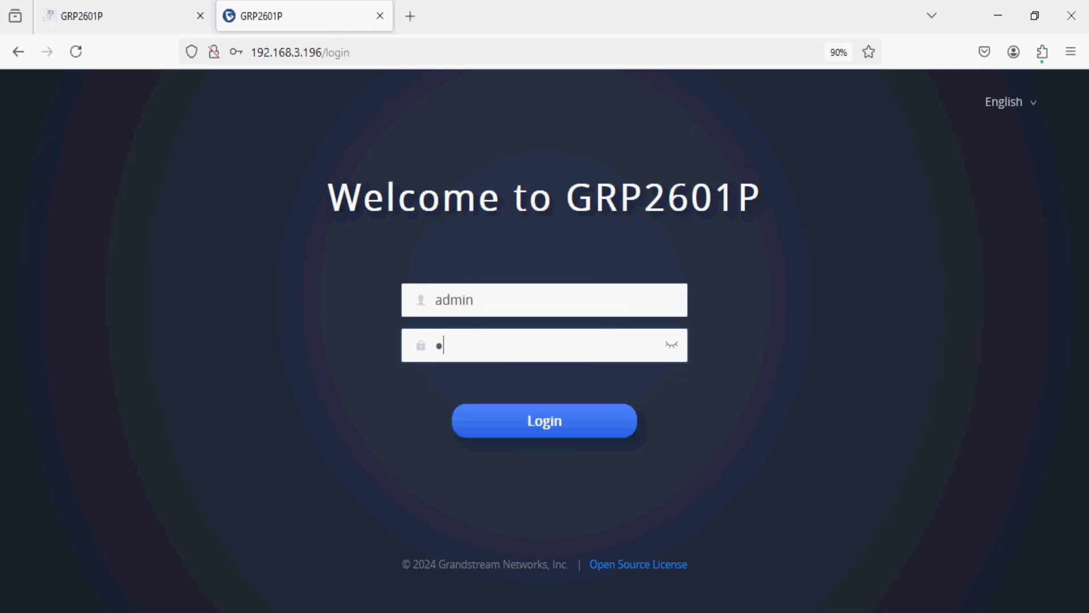
text(dm)
key(Return)
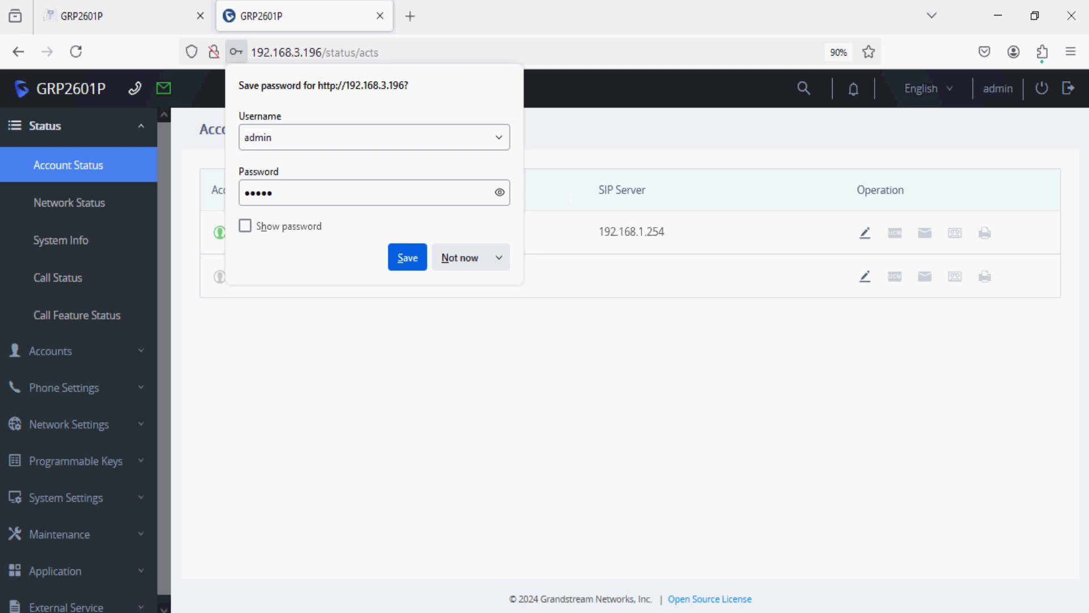
click(470, 260)
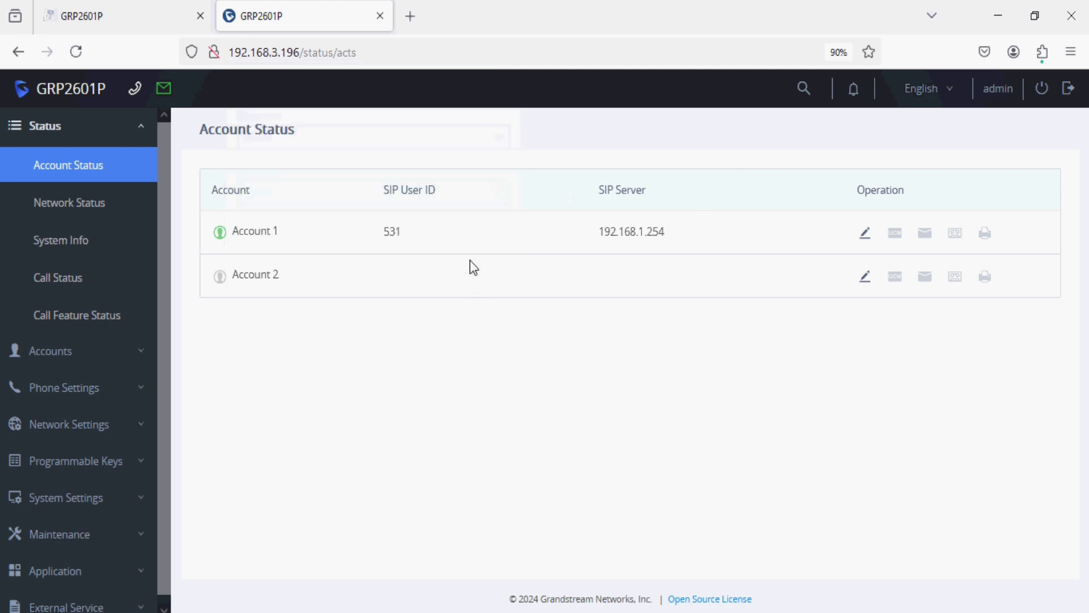
Open Programmable Keys > Virtual Extension and scroll down to the key table
click(113, 463)
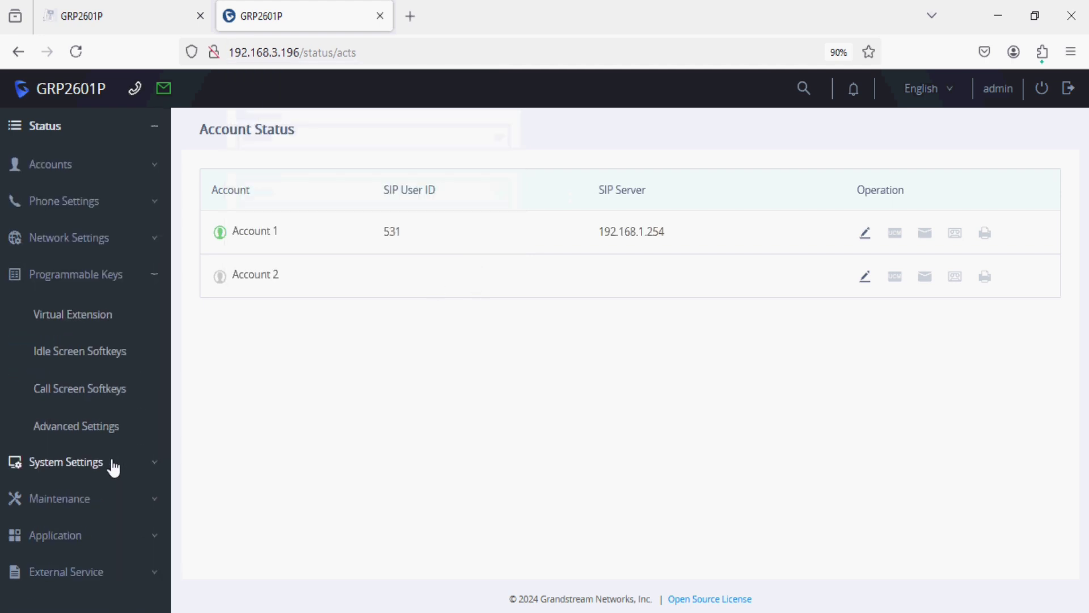
click(95, 328)
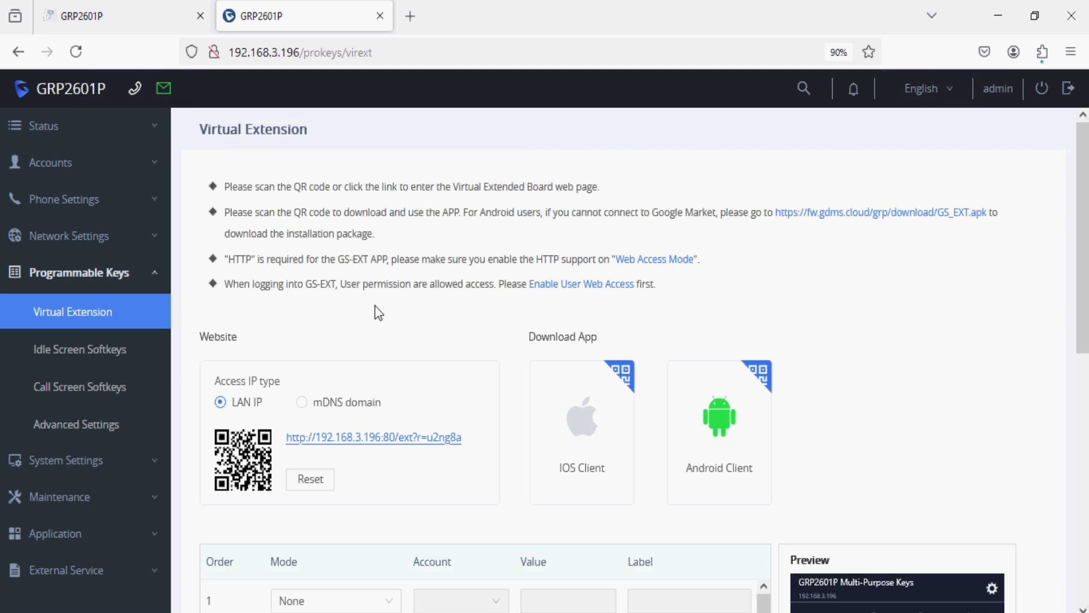
scroll(408, 341, down, 3)
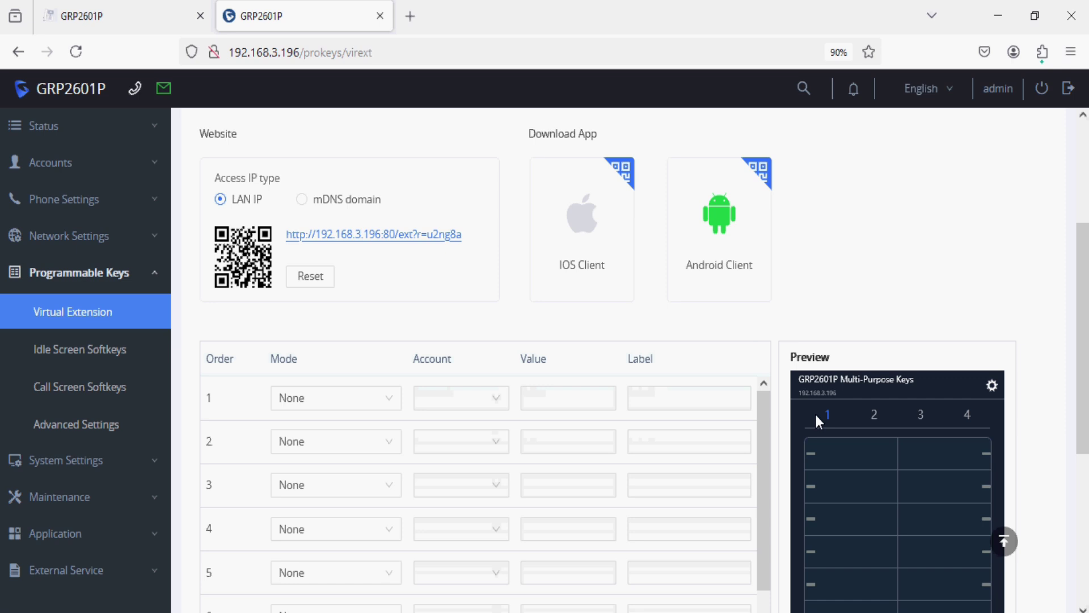
scroll(908, 471, down, 2)
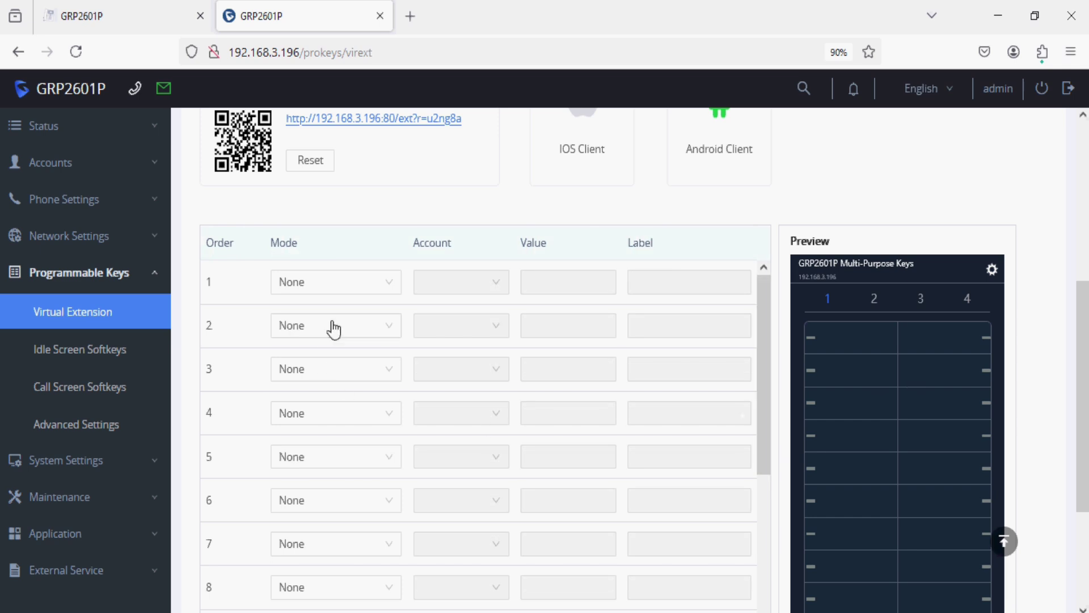
Set virtual key 1 to Busy Lamp Field (BLF) with value 542 and label VoIP, then save
click(348, 289)
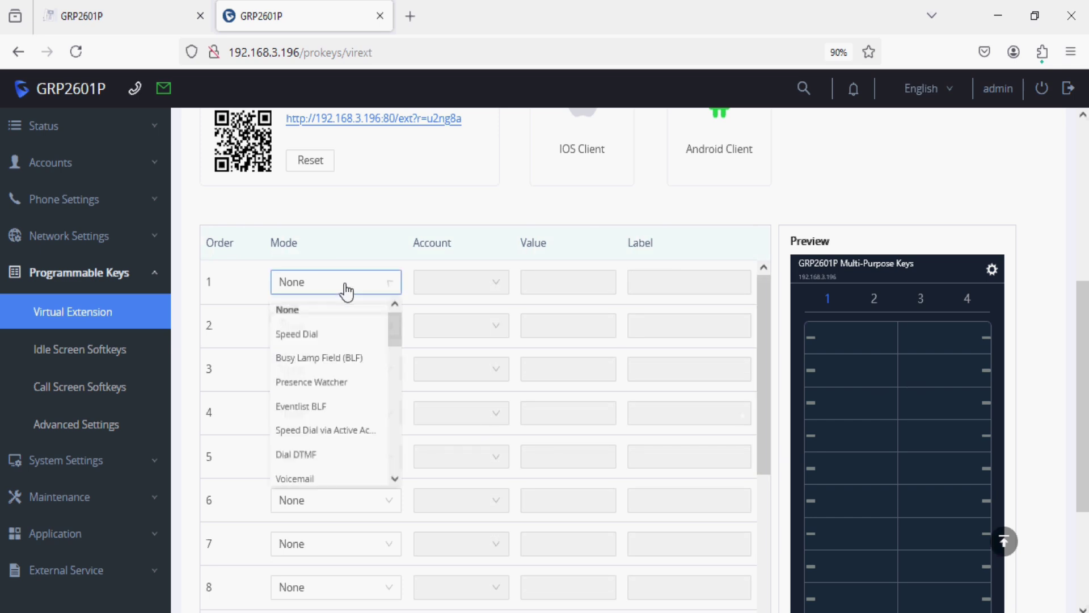
click(339, 359)
click(562, 289)
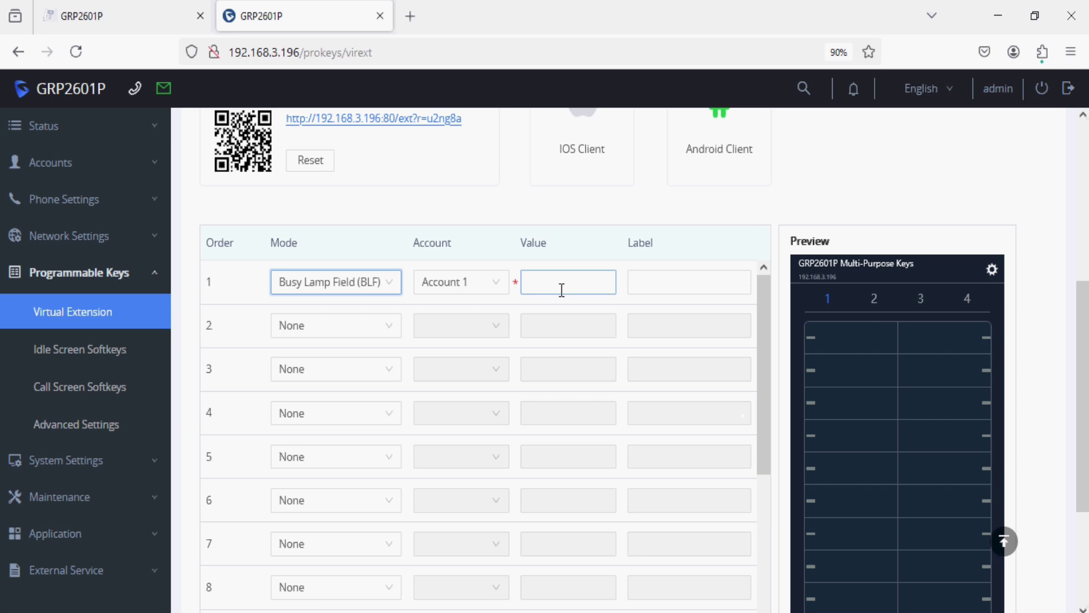
text(542)
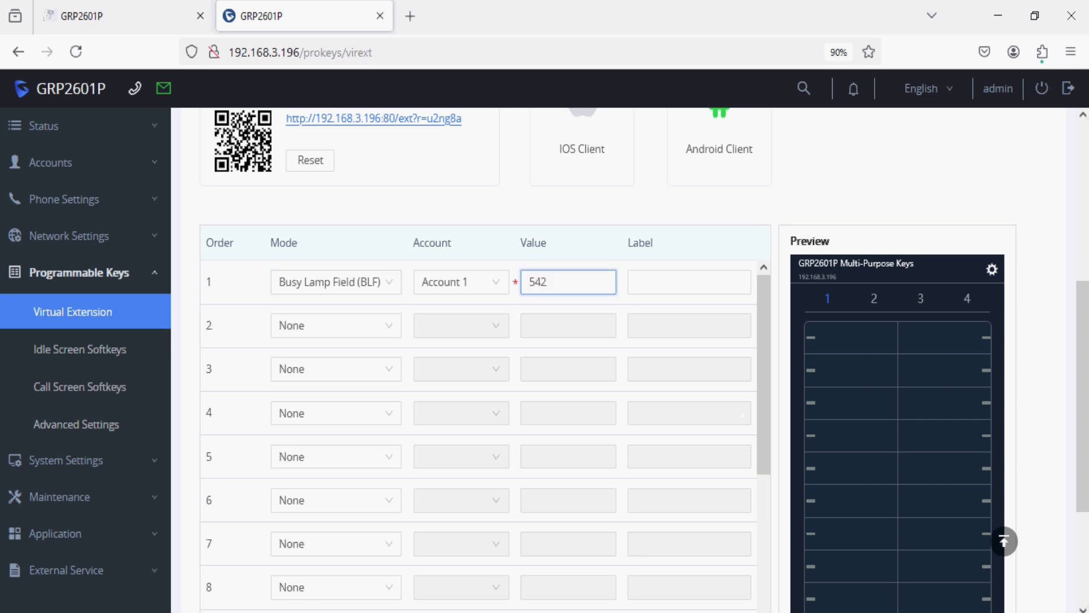
key(Tab)
text(V)
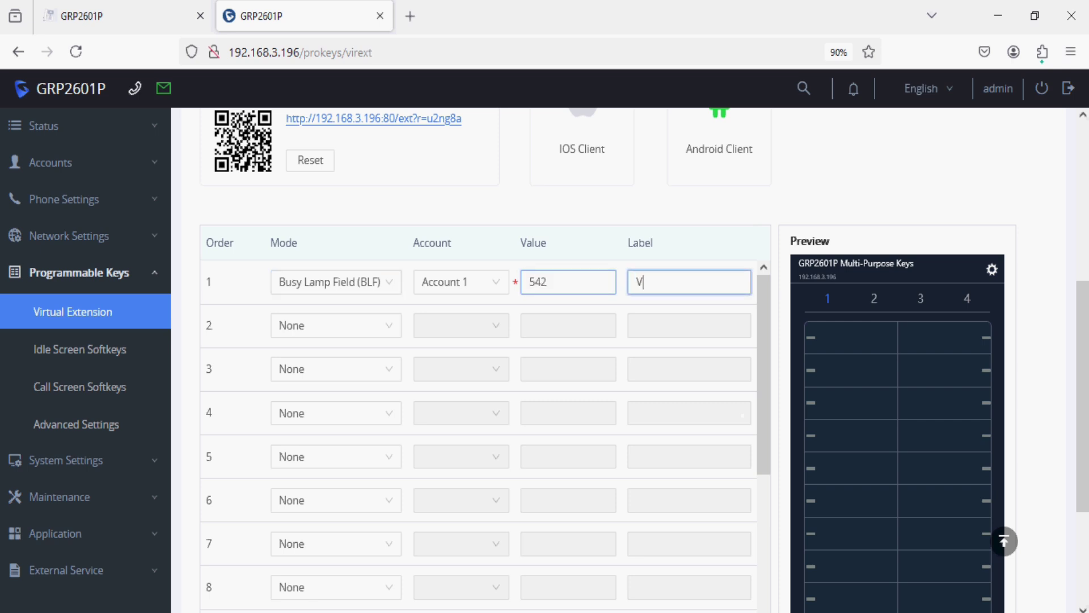
text(oIP)
scroll(539, 355, down, 10)
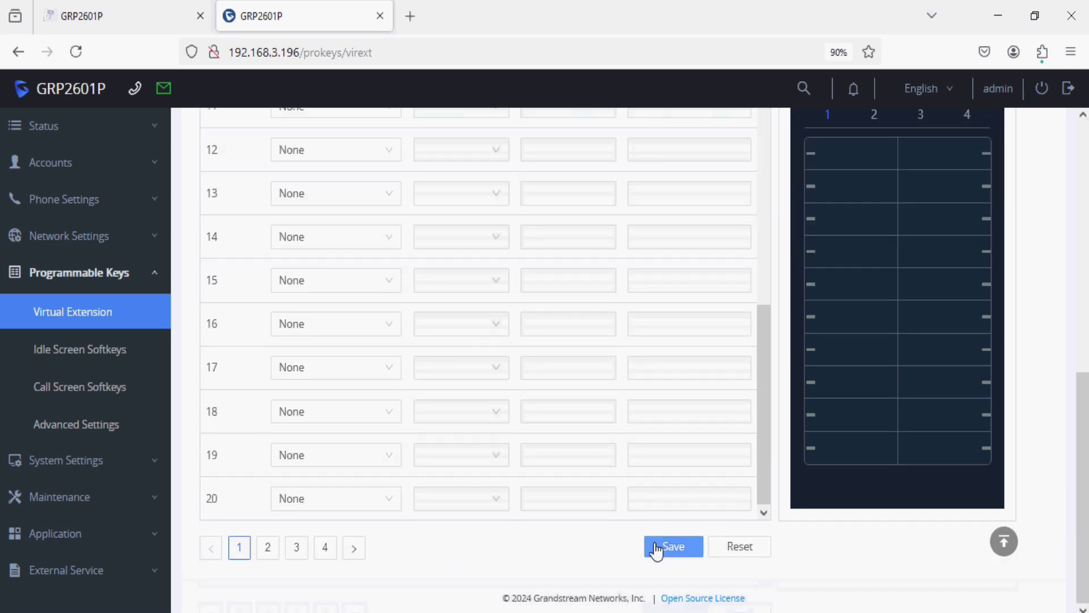
click(652, 548)
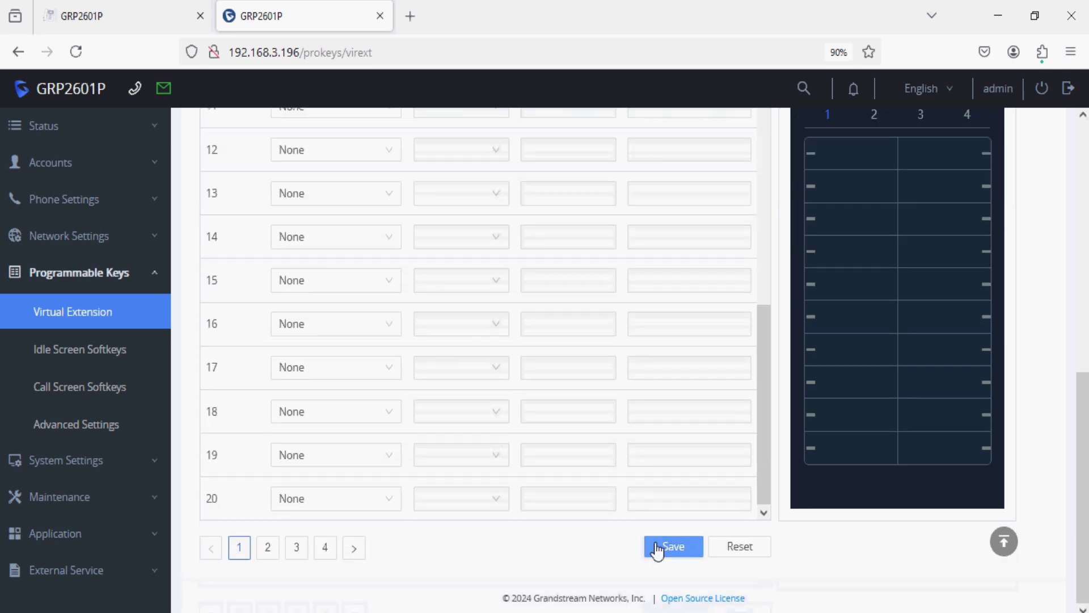
click(267, 549)
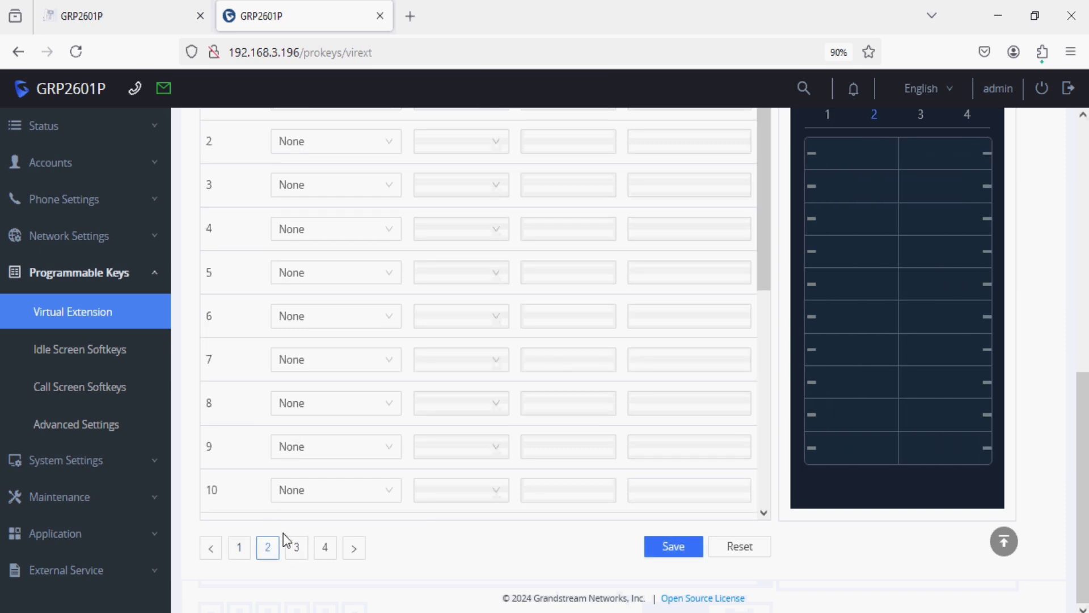
click(296, 549)
click(326, 553)
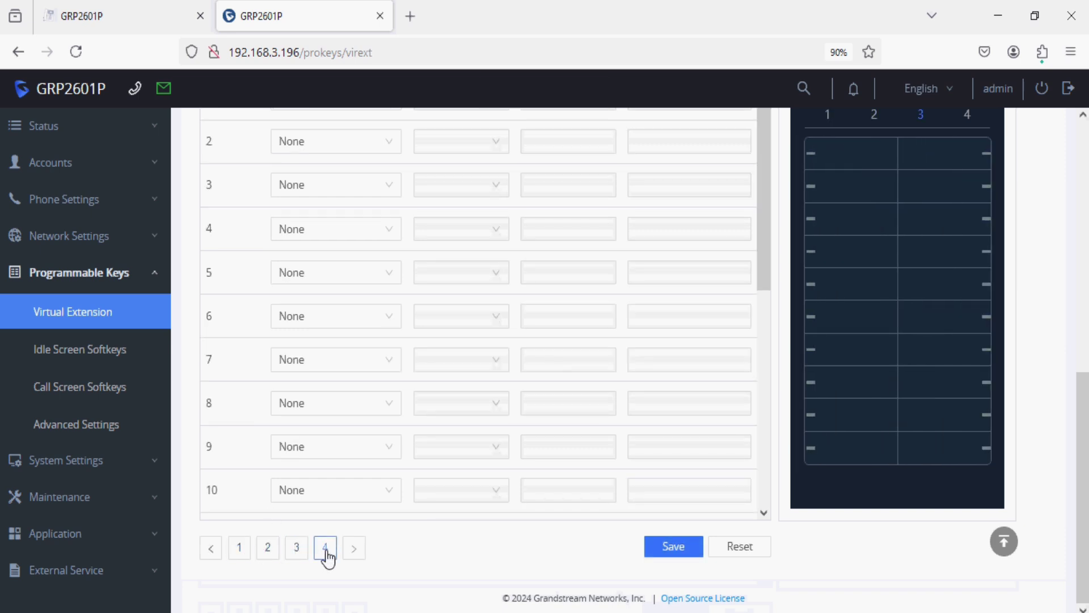
click(239, 548)
scroll(289, 465, down, 4)
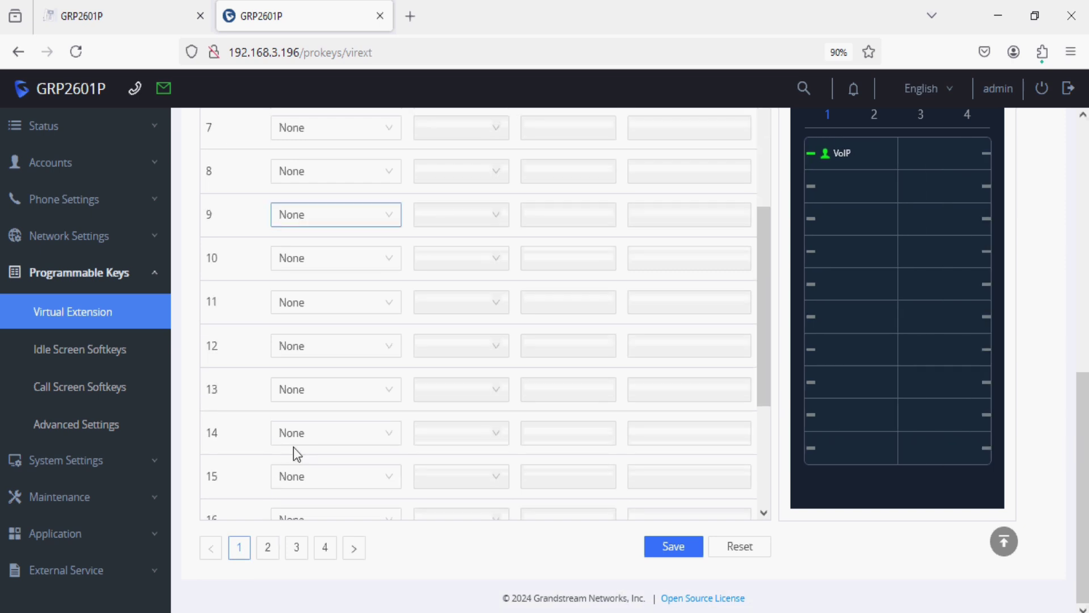
scroll(294, 448, down, 3)
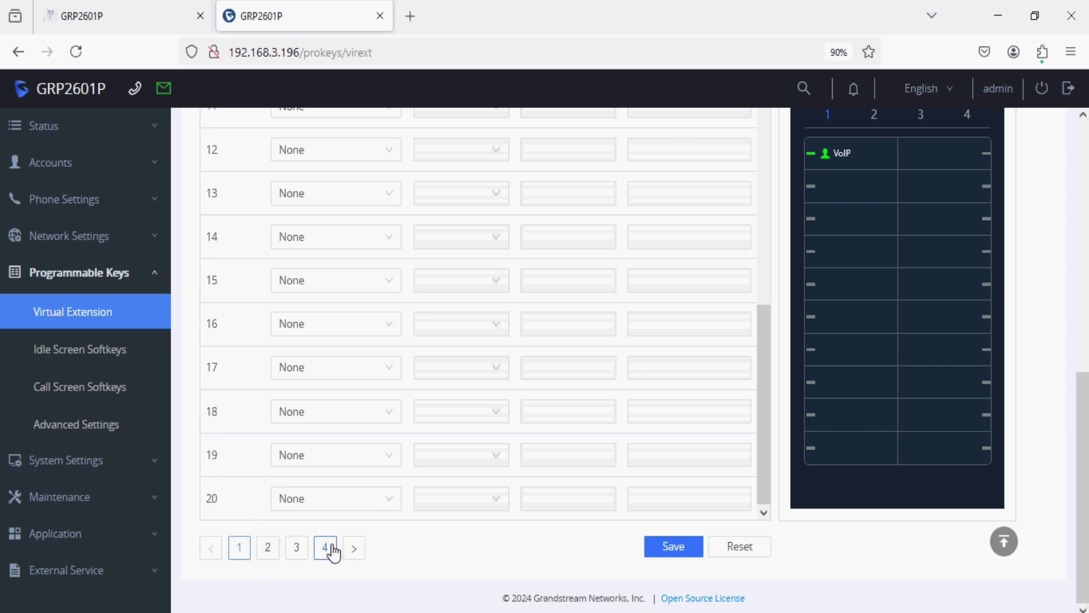
scroll(426, 461, up, 10)
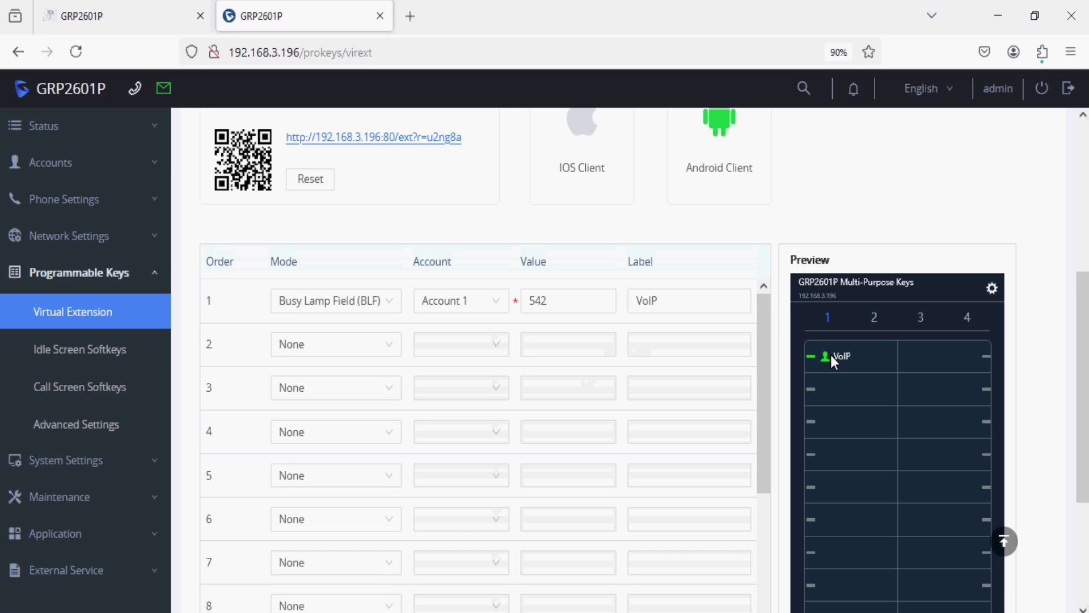
scroll(445, 206, up, 3)
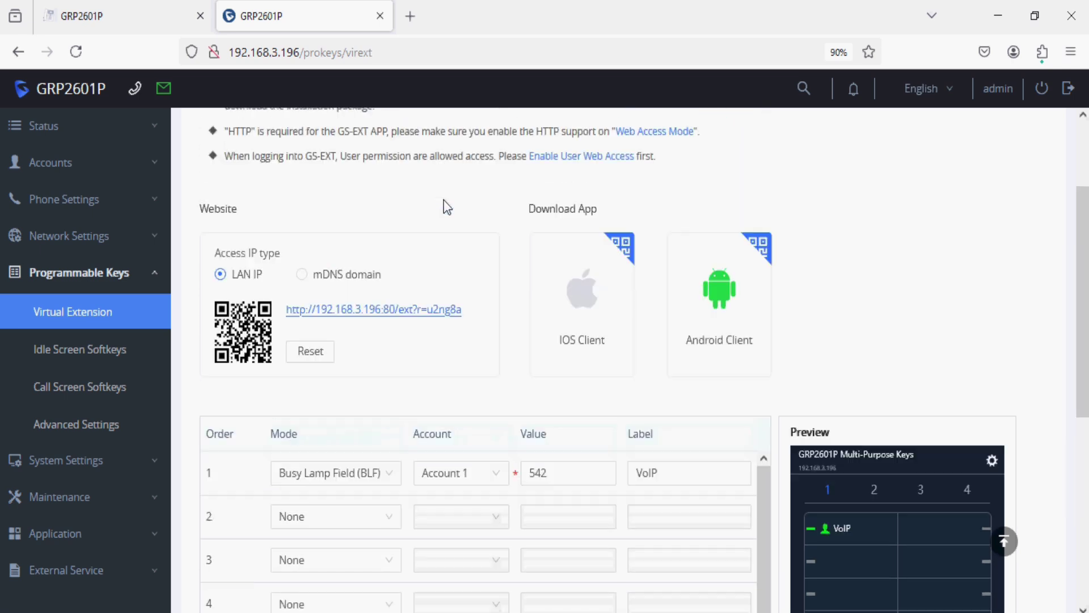
Open Multi-Purpose Keys in a new tab, call 542 with the VoIP key, hang up, then redial
click(400, 314)
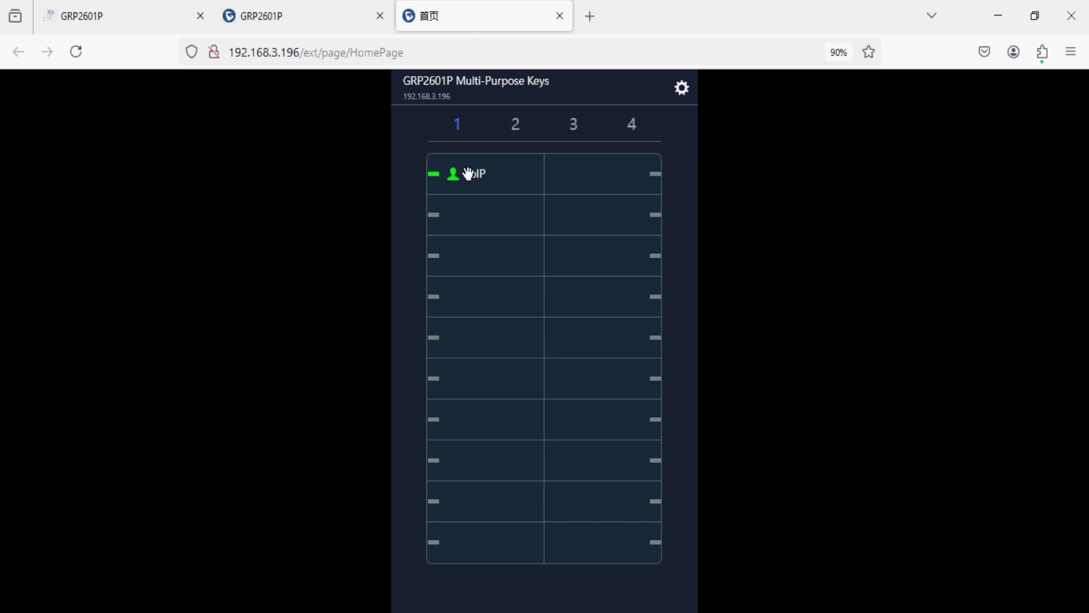
click(469, 173)
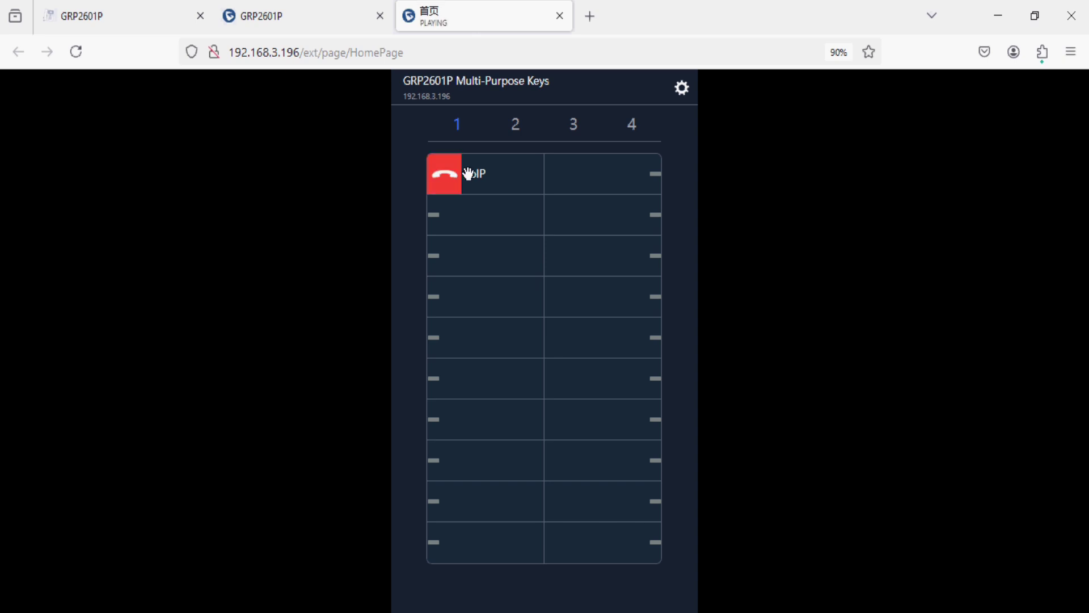
click(154, 21)
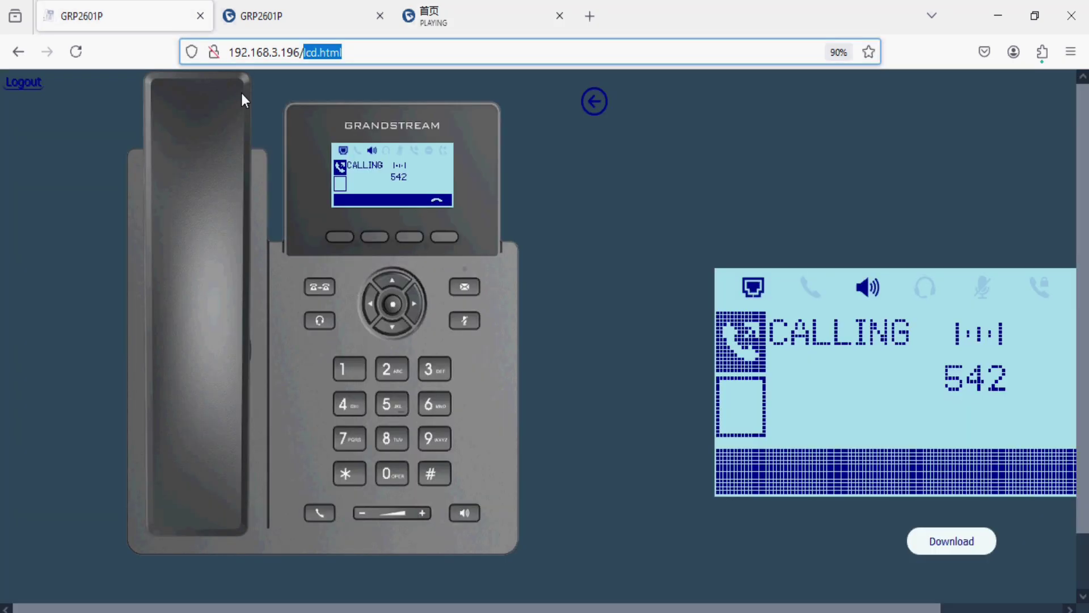
click(469, 27)
click(454, 175)
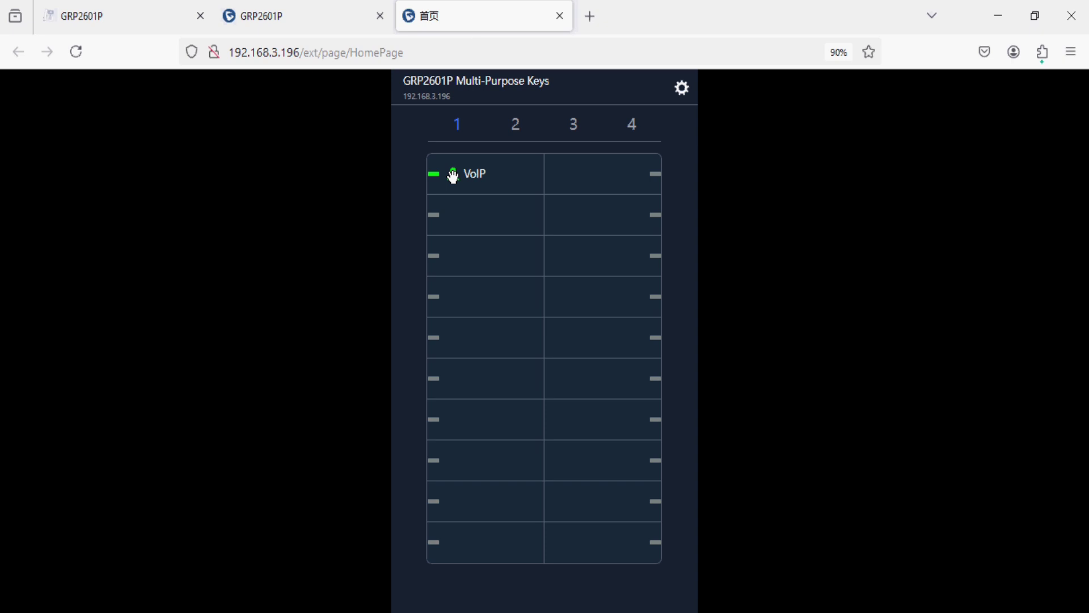
click(454, 178)
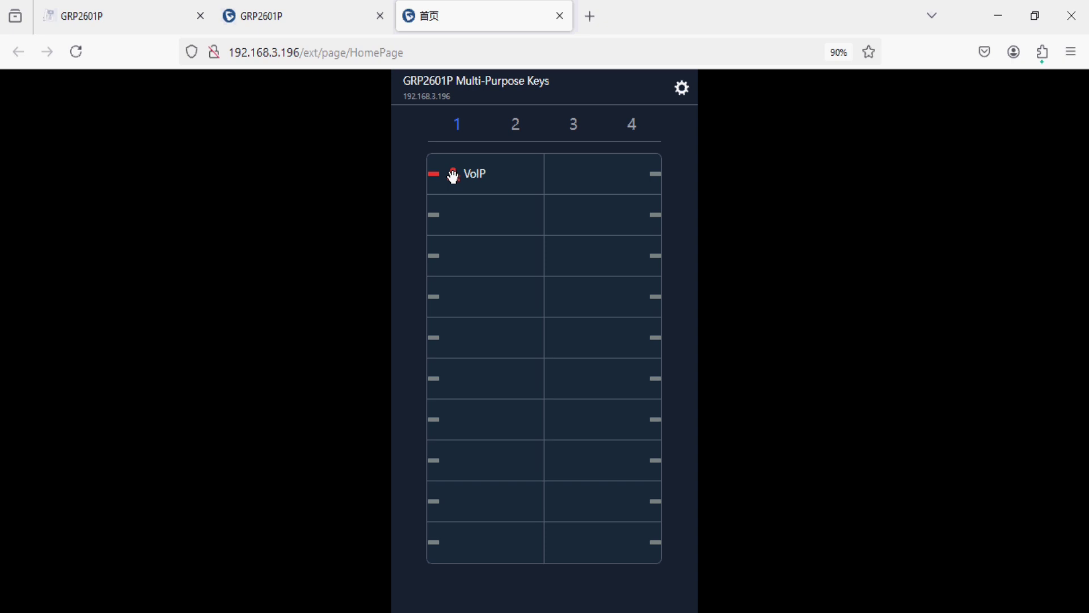